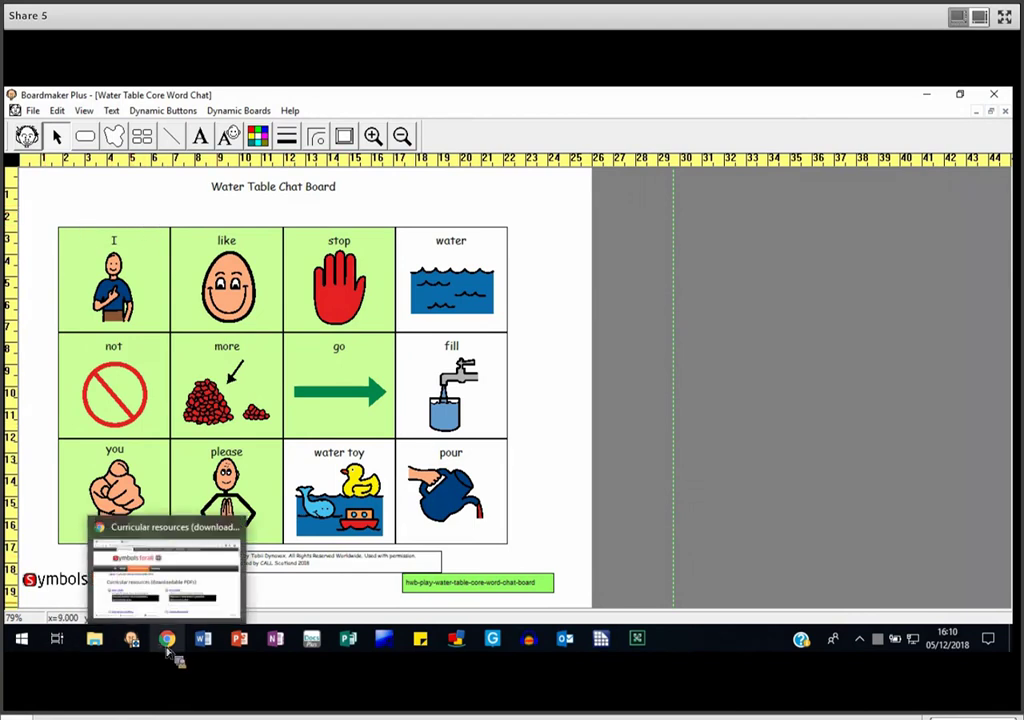
Switch to Chrome and open the Floating And Sinking PDF from the Symbols for All curricular resources list.
left_click(168, 645)
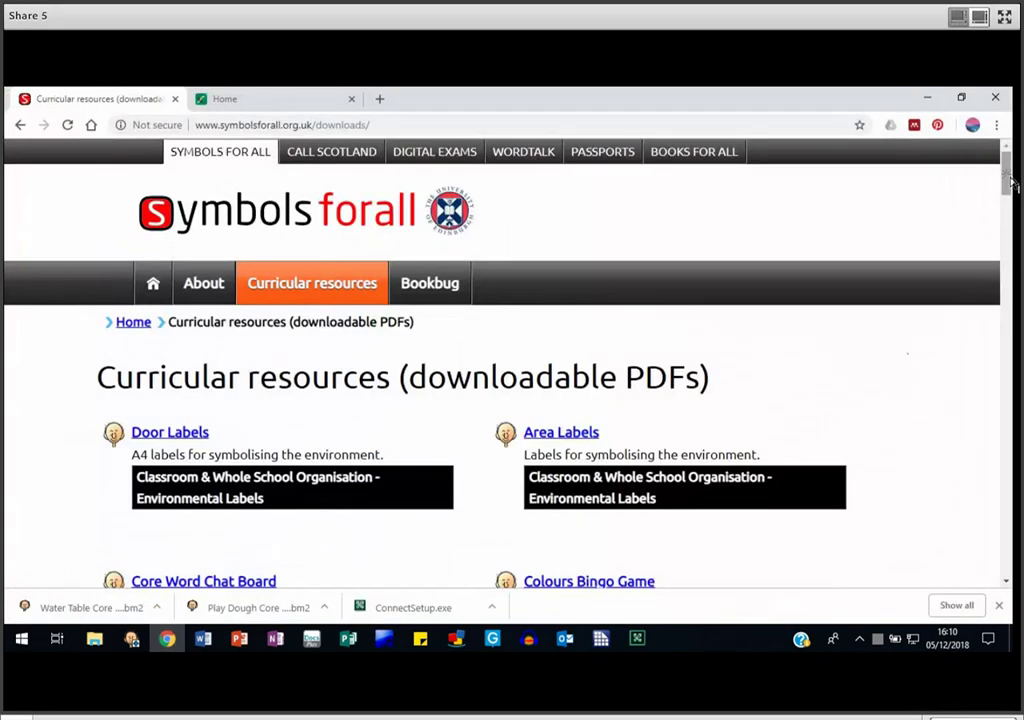
left_click_drag(1013, 188, 1015, 349)
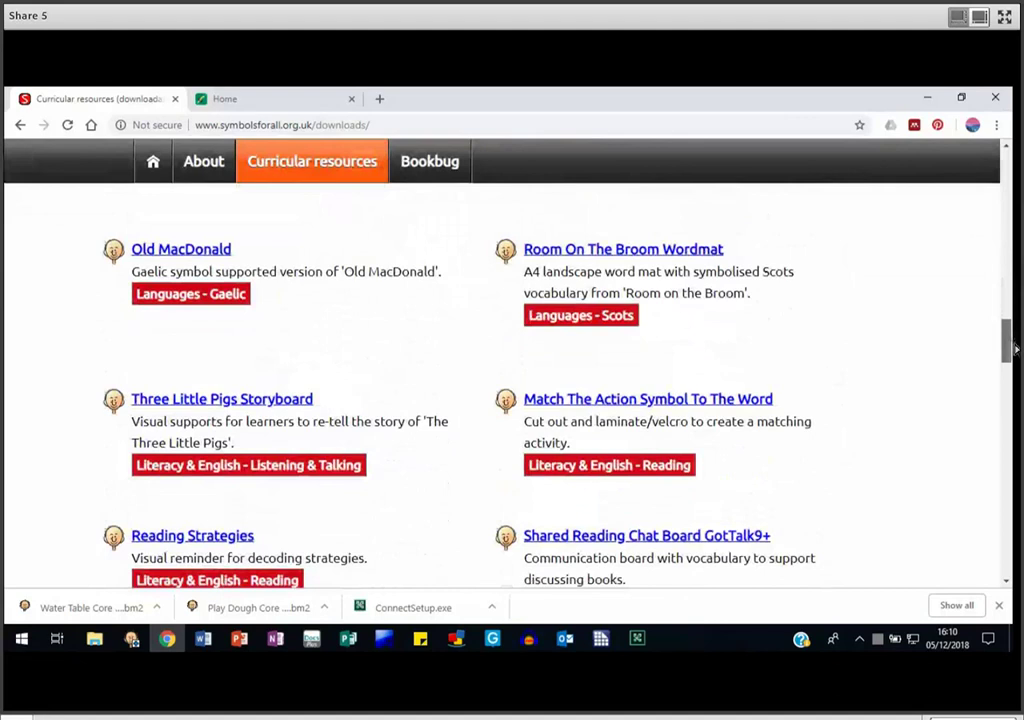
mouse_move(1015, 348)
left_mouse_down()
mouse_move(1013, 338)
mouse_move(1012, 352)
left_mouse_up()
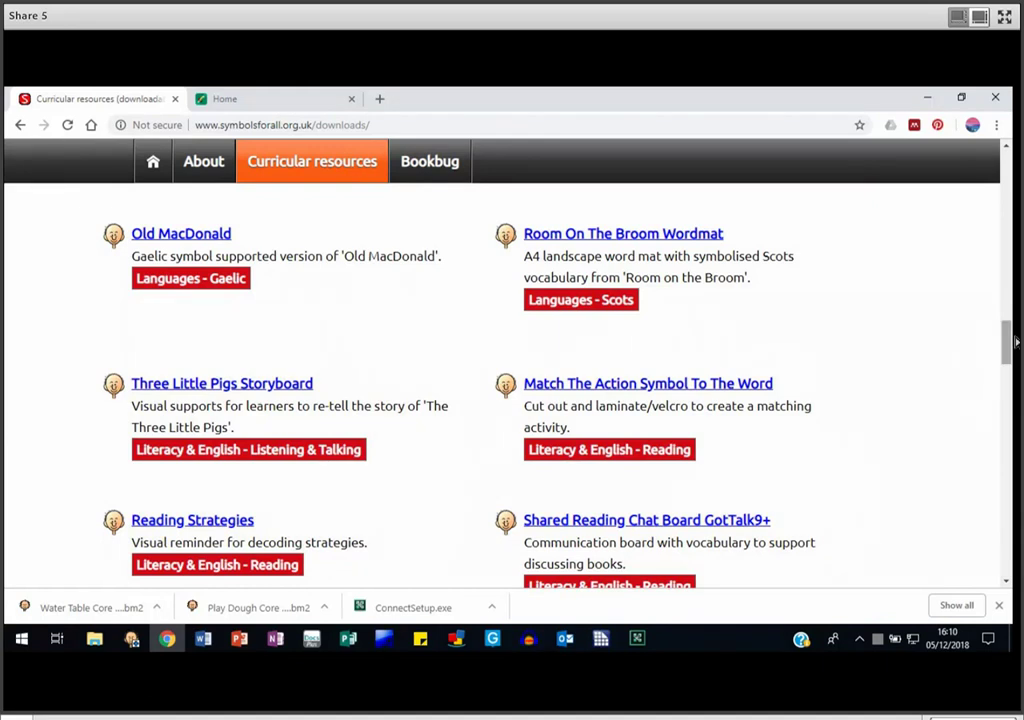
left_click_drag(1008, 340, 1014, 403)
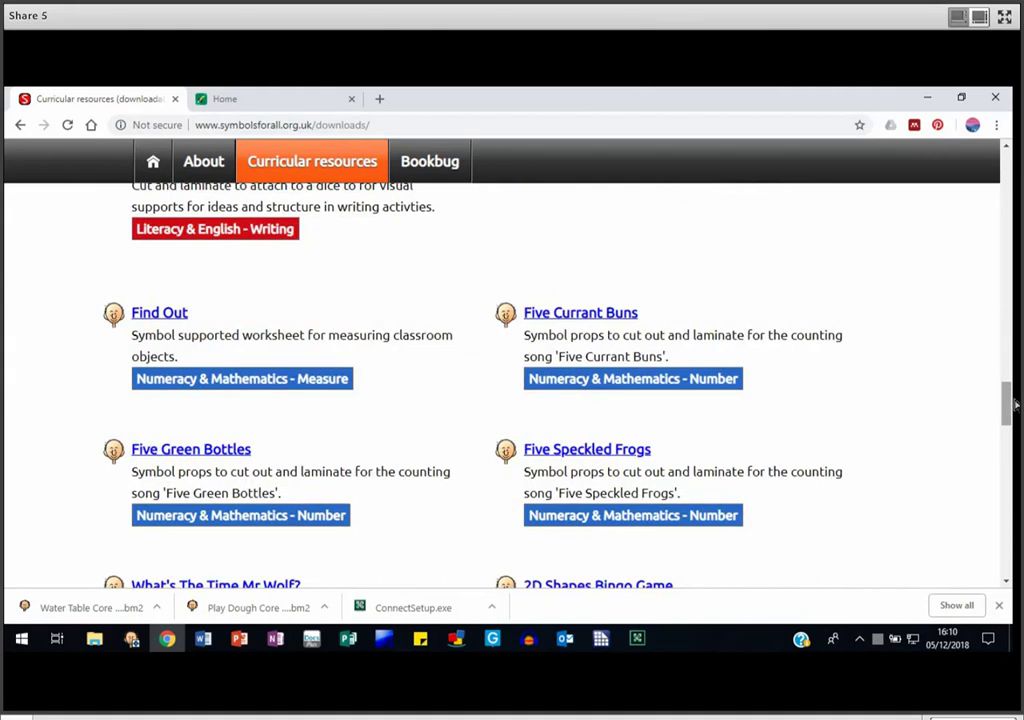
left_click_drag(1015, 403, 1013, 467)
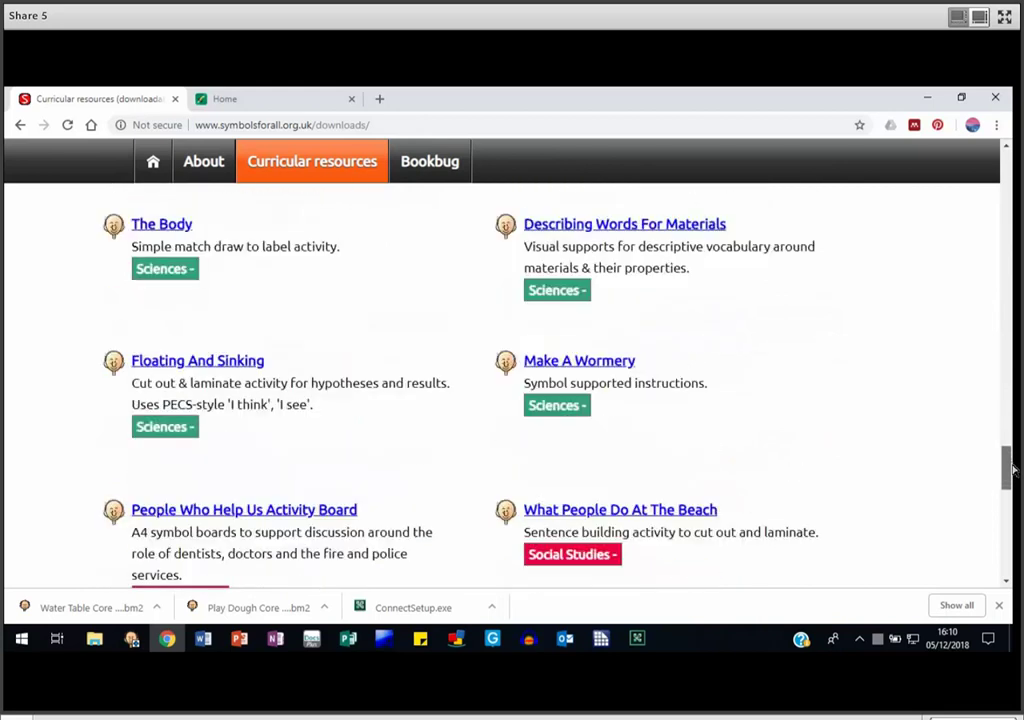
left_click(217, 364)
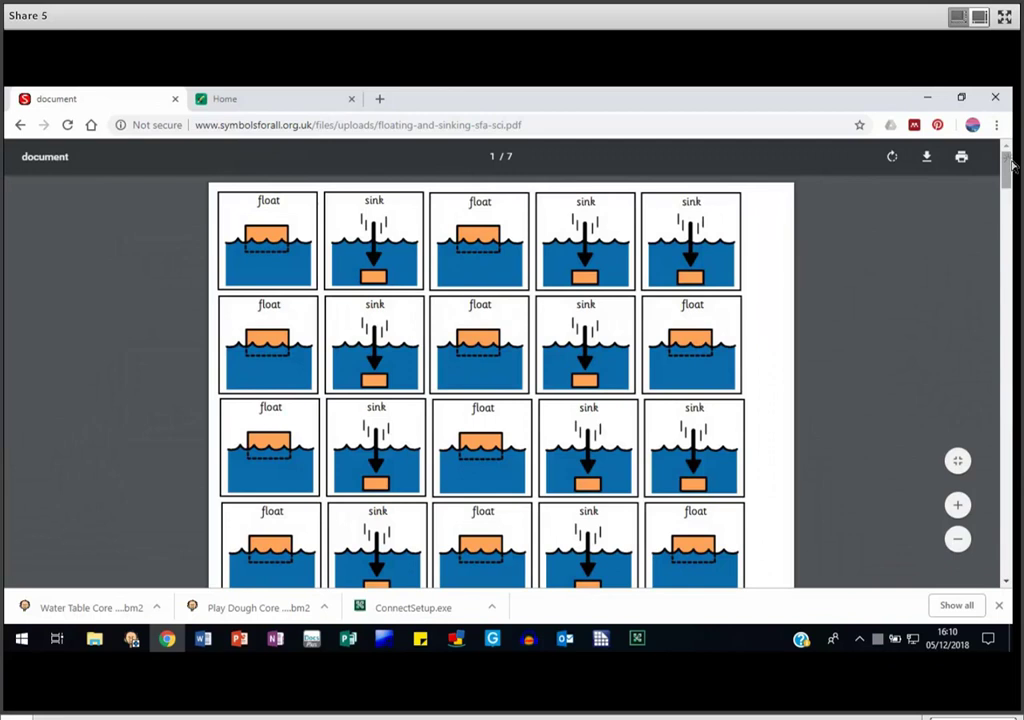
Examine the float/sink symbol cards and the "I think" / "I see" recording sheets in the PDF, and leave the document.
scroll(1010, 185, "down", 2)
scroll(1012, 200, "up", 2)
scroll(1010, 203, "down", 3)
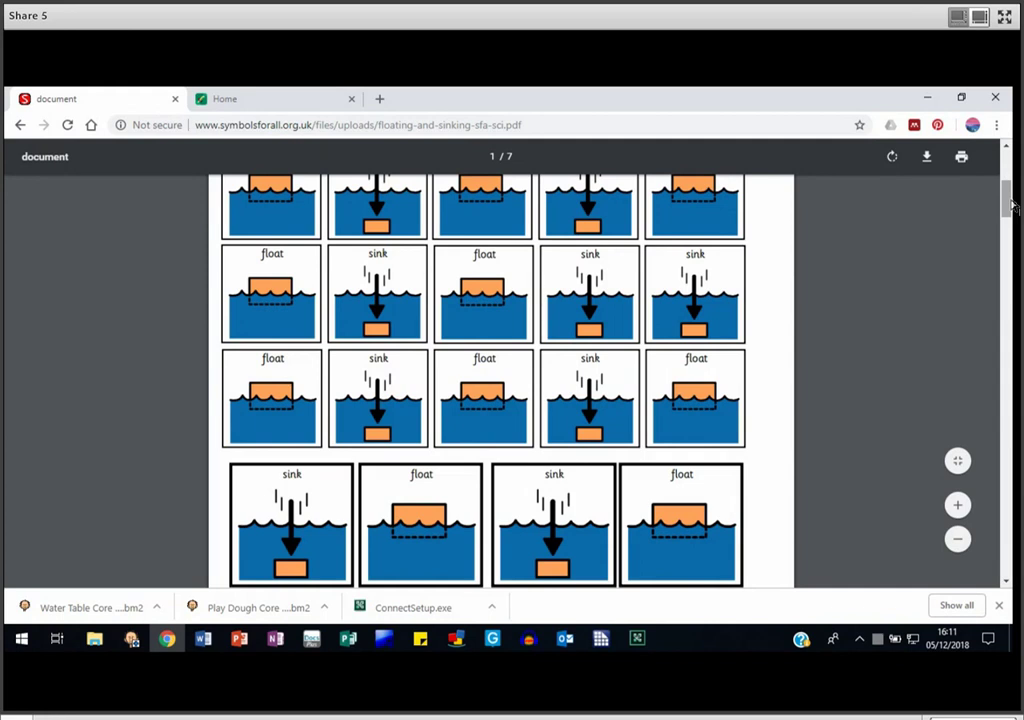
left_click_drag(1010, 205, 1015, 316)
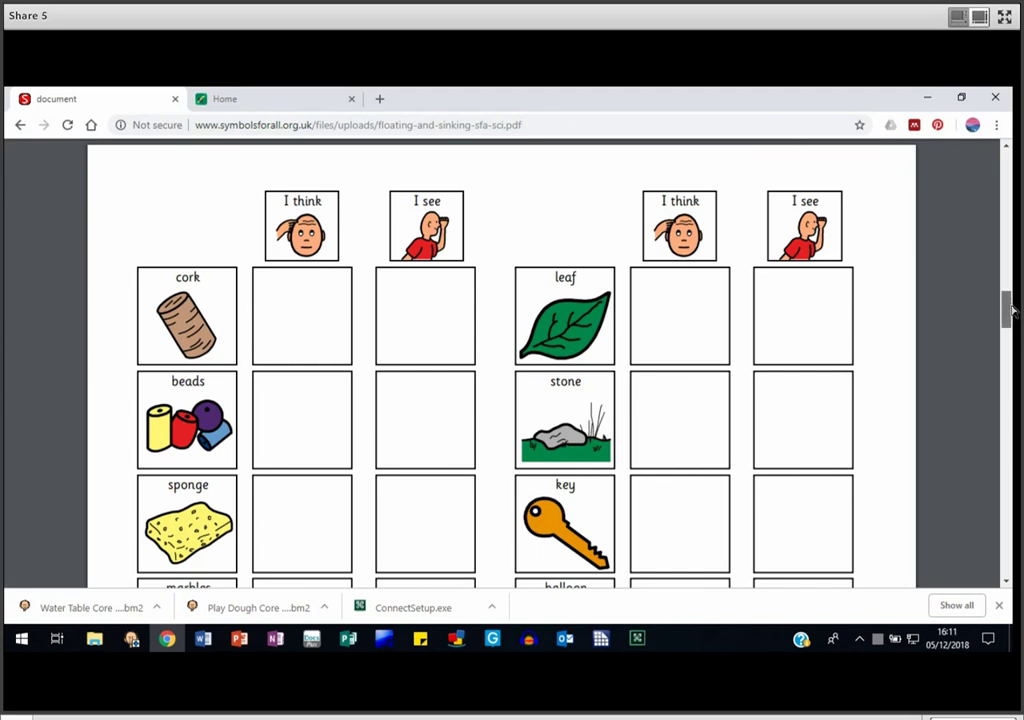
scroll(1010, 295, "up", 2)
scroll(1008, 270, "up", 10)
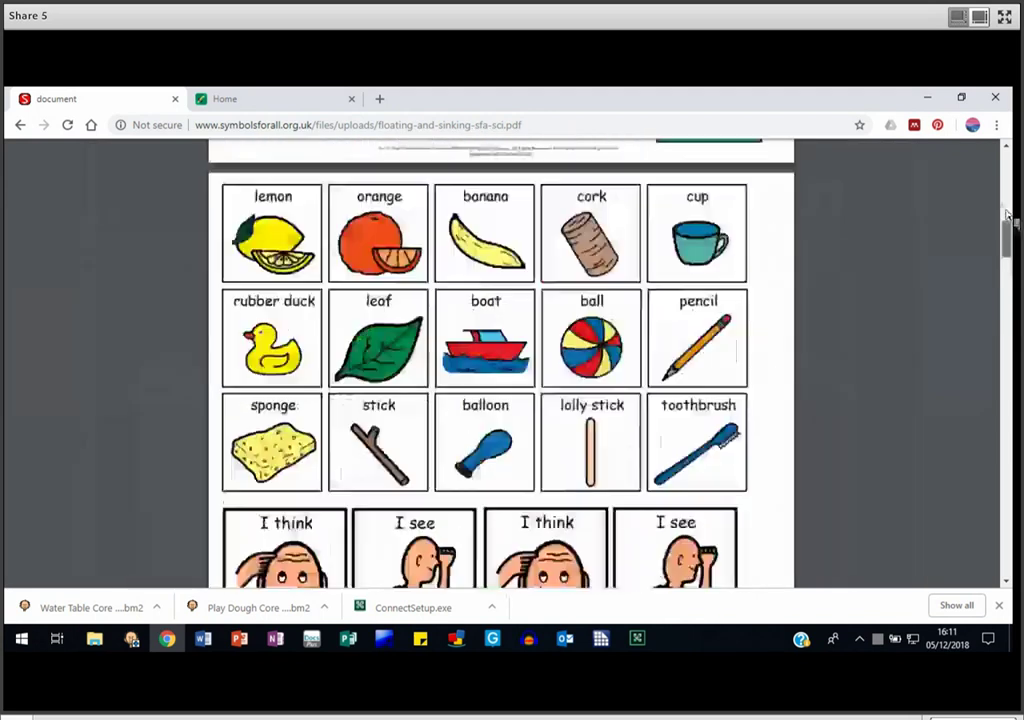
scroll(1008, 215, "up", 10)
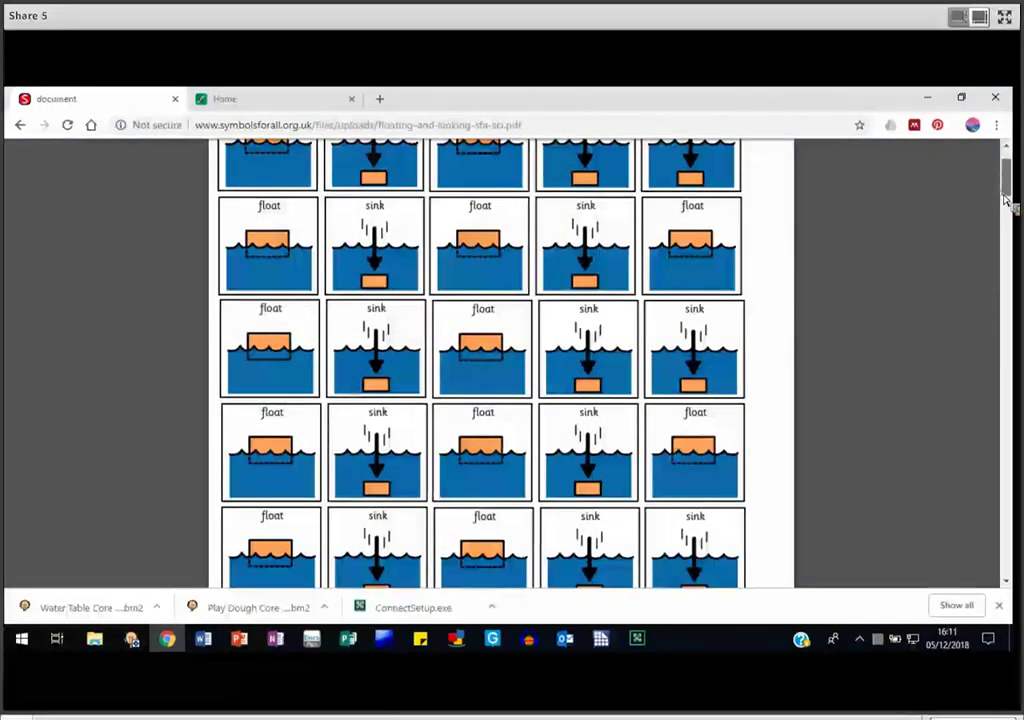
scroll(1007, 200, "down", 1)
left_click_drag(1007, 200, 1012, 322)
scroll(1010, 318, "down", 1)
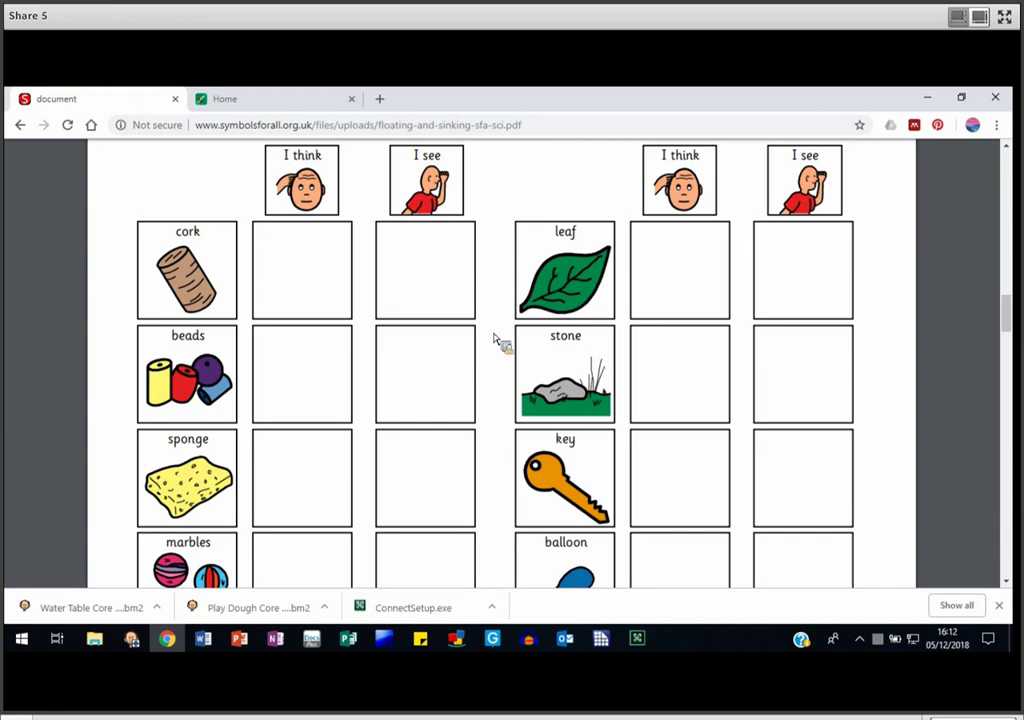
left_click(20, 127)
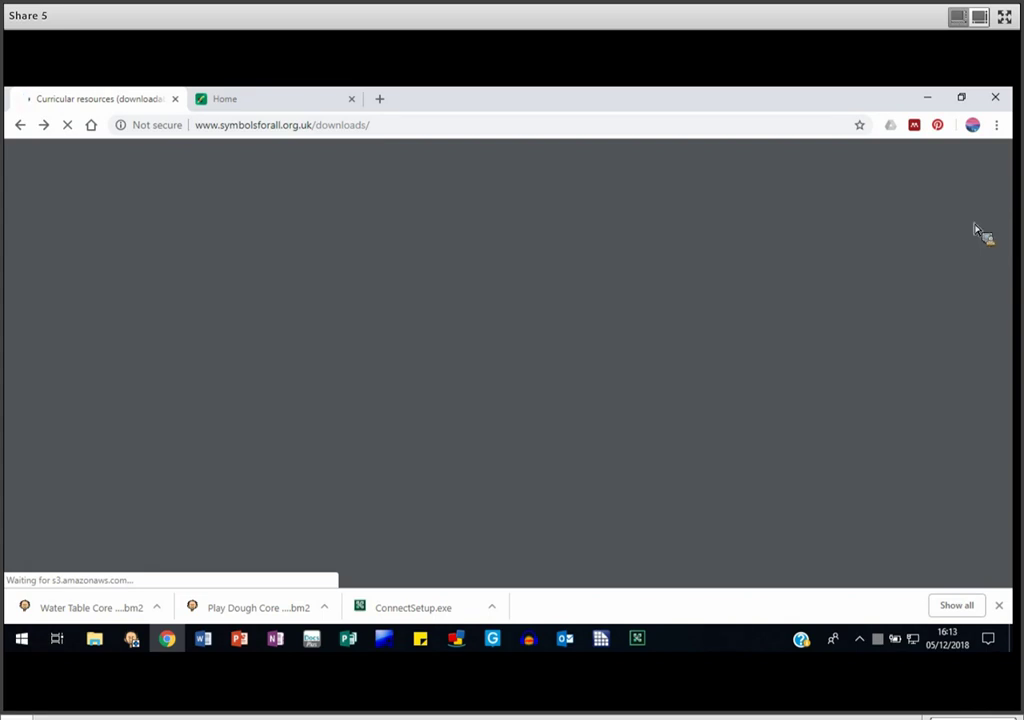
Show the Boardmaker Online home page and highlight the Community Account label.
left_click_drag(320, 108, 284, 109)
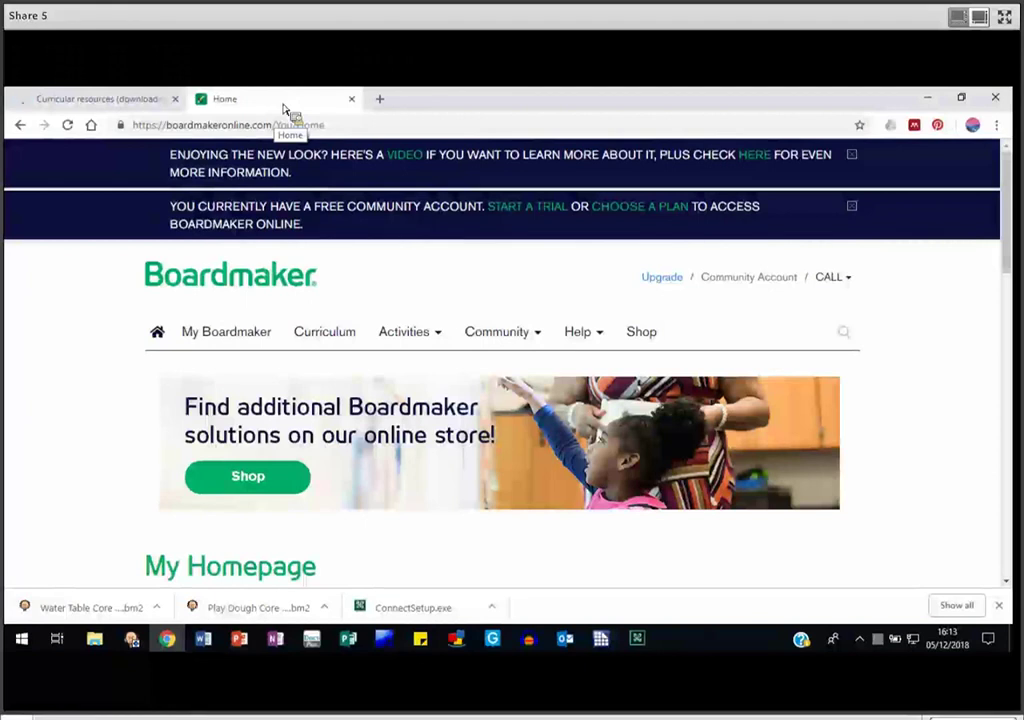
mouse_move(284, 108)
left_mouse_down()
mouse_move(265, 99)
mouse_move(283, 101)
left_mouse_up()
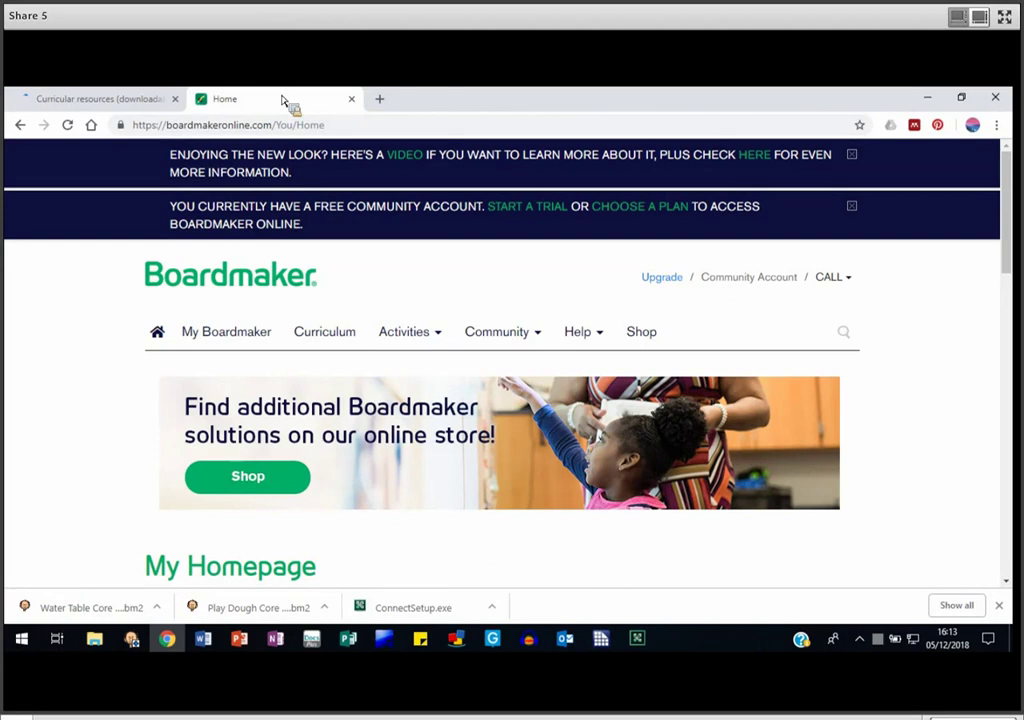
left_click_drag(283, 101, 283, 101)
left_click_drag(283, 101, 283, 101)
left_click_drag(283, 101, 283, 101)
left_click_drag(283, 101, 731, 285)
left_click_drag(733, 285, 706, 285)
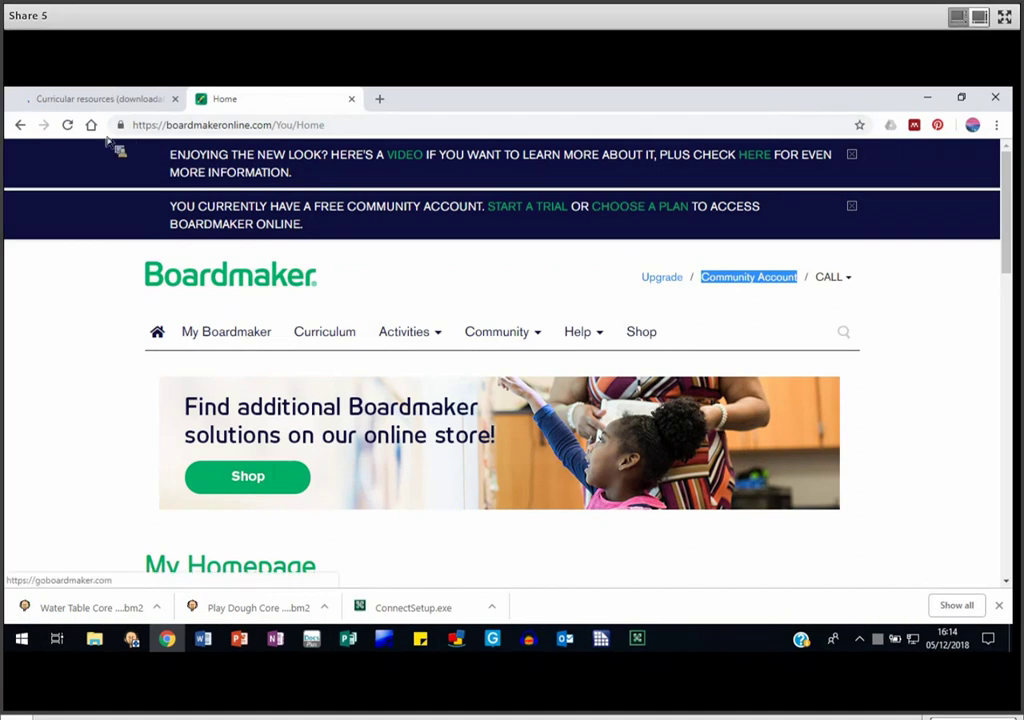
Open the Symbols for All About page and review what is needed to edit the resources without a Boardmaker Online subscription.
key("ctrl+1")
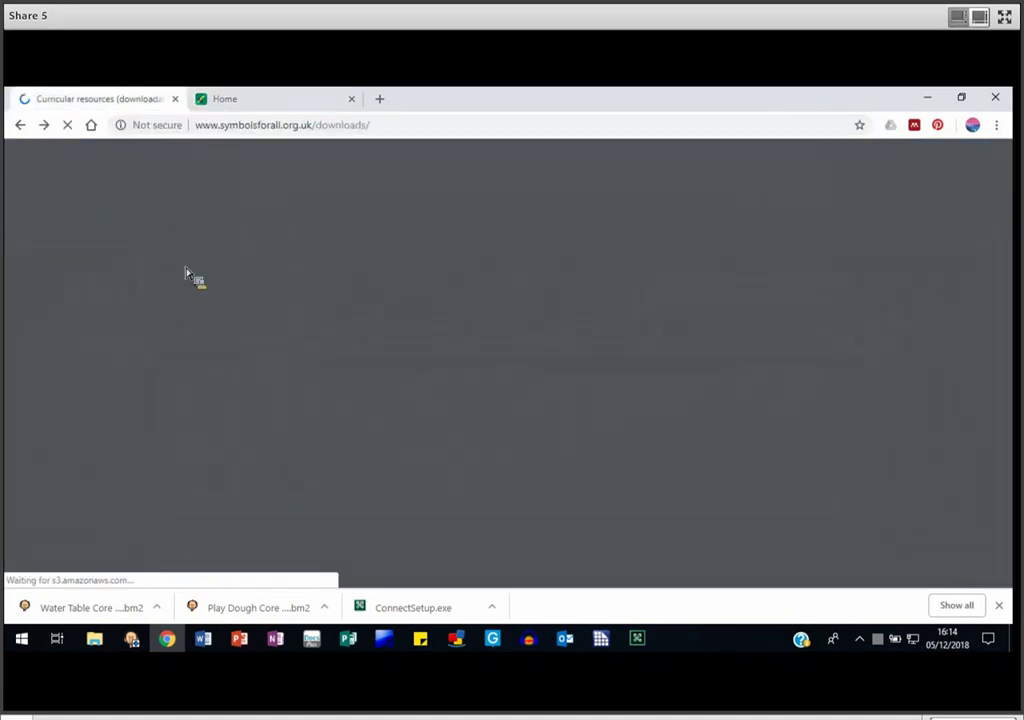
key("alt+Left")
left_click(201, 285)
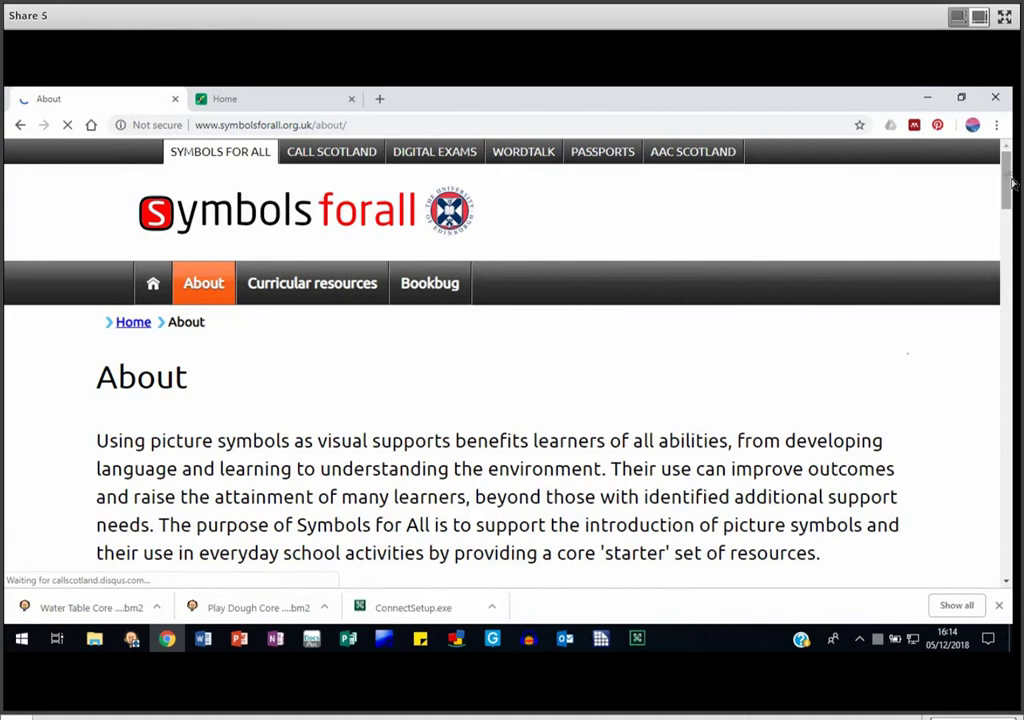
scroll(1012, 182, "down", 6)
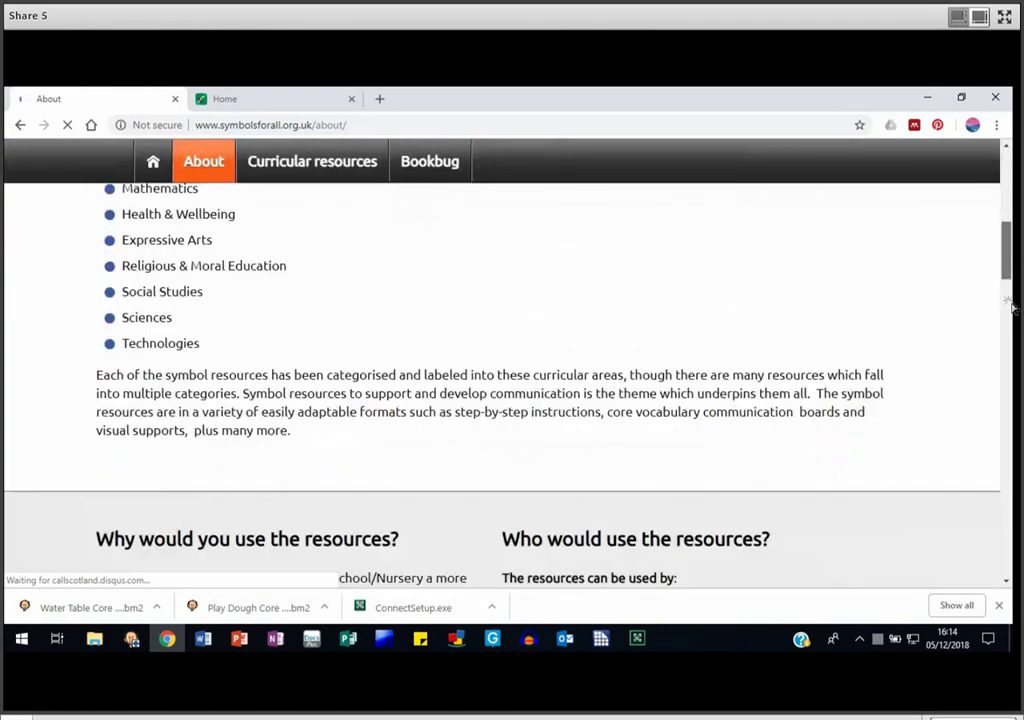
scroll(1010, 440, "down", 10)
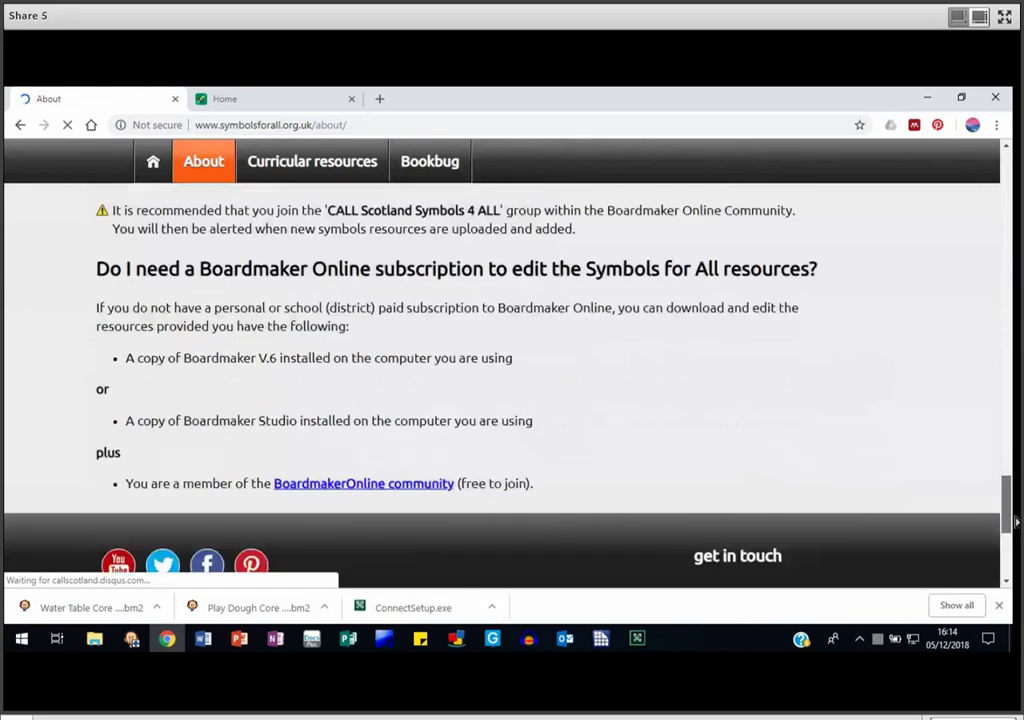
scroll(288, 400, "down", 1)
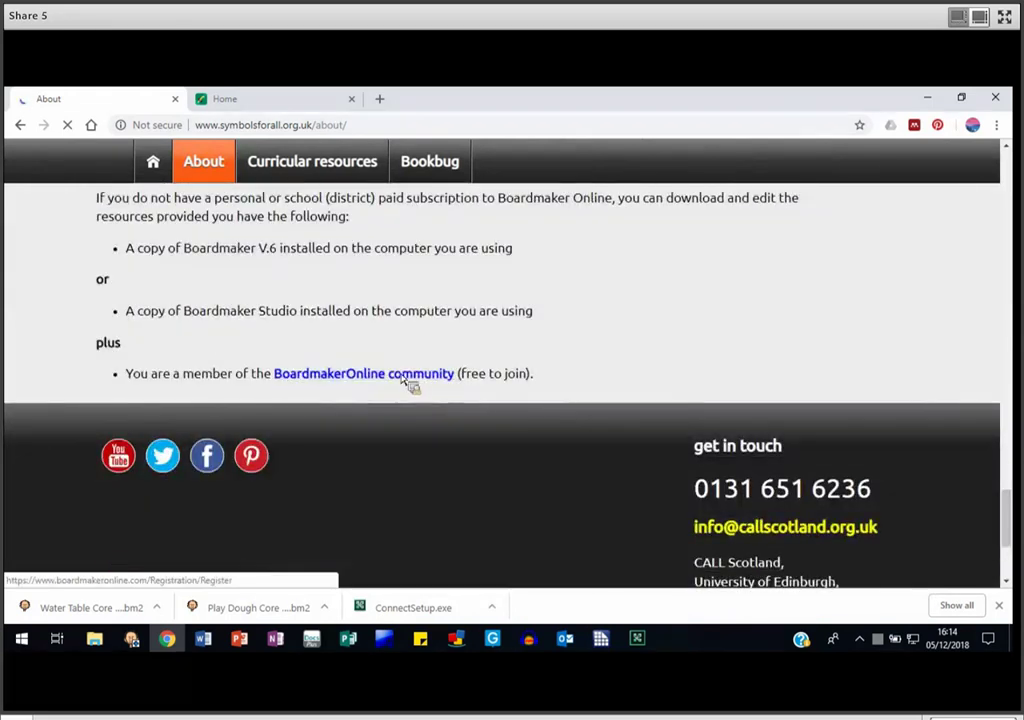
Copy the search tag symbols4allHWB for Health & Wellbeing resources from the table on the About page.
left_click_drag(437, 383, 485, 530)
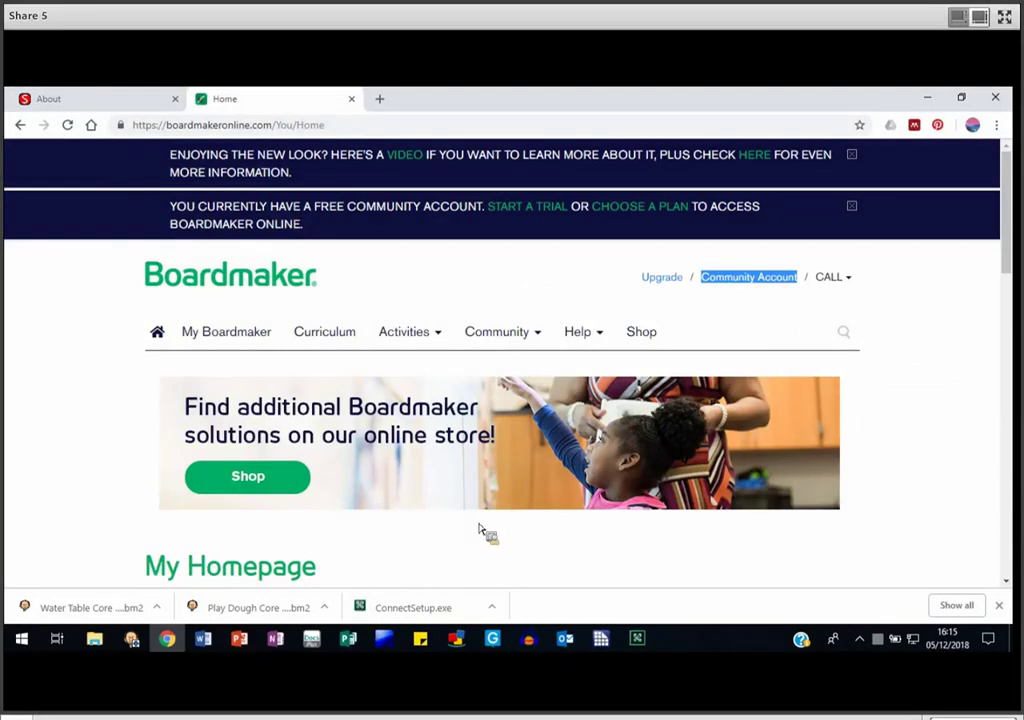
key("ctrl+Tab")
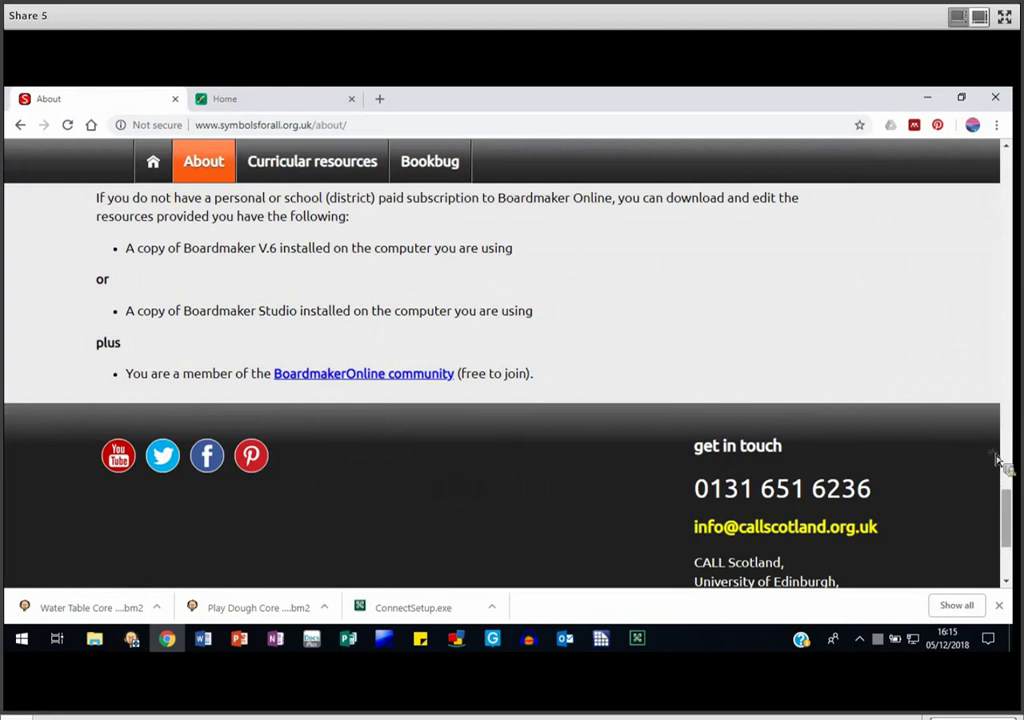
scroll(998, 462, "up", 3)
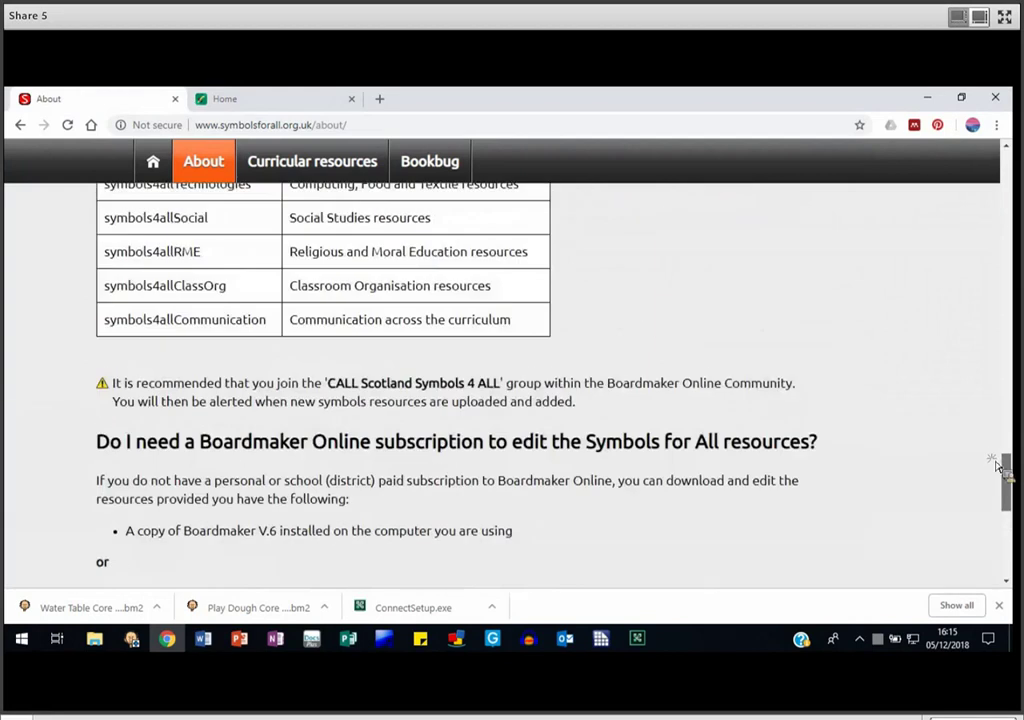
scroll(998, 464, "up", 4)
scroll(206, 320, "down", 2)
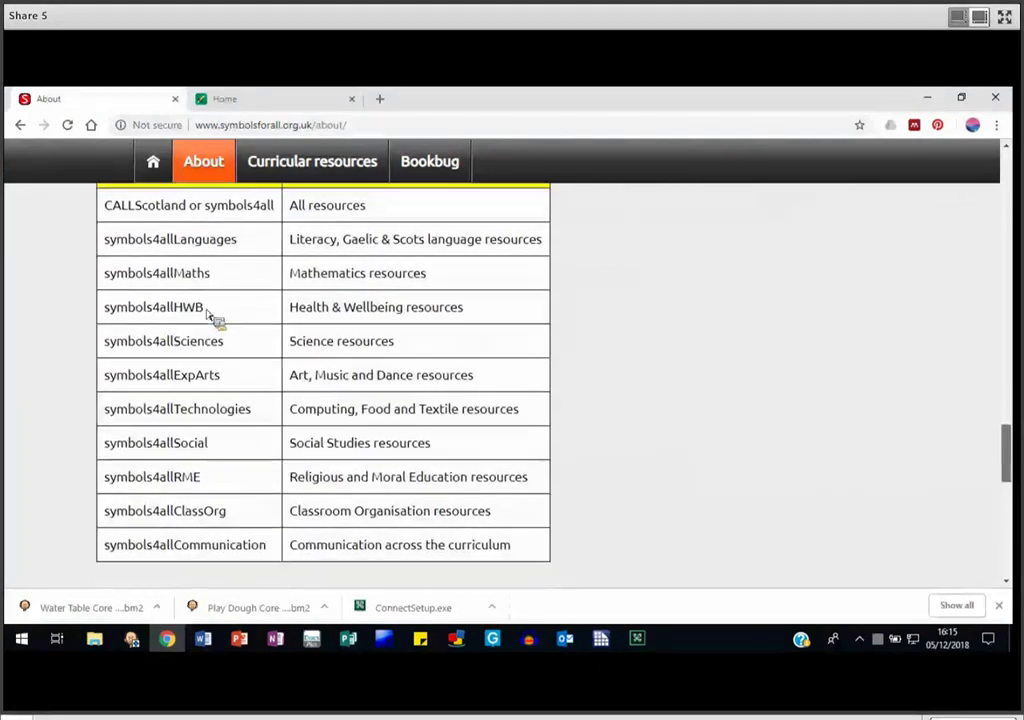
left_click_drag(183, 314, 132, 323)
key("ctrl+c")
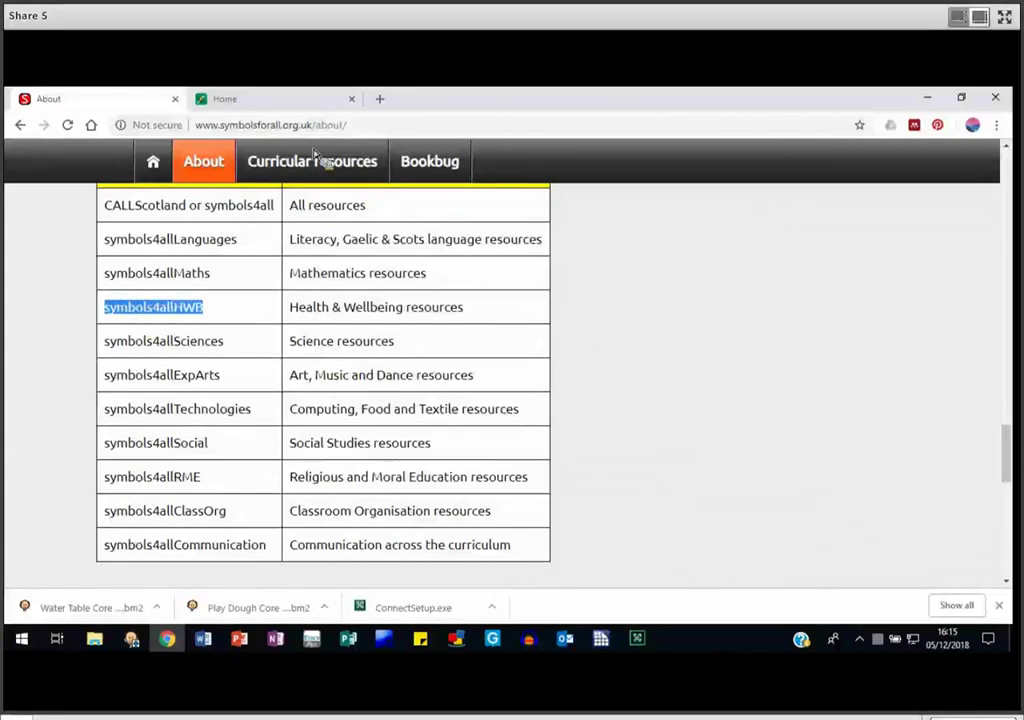
key("Menu")
key("Escape")
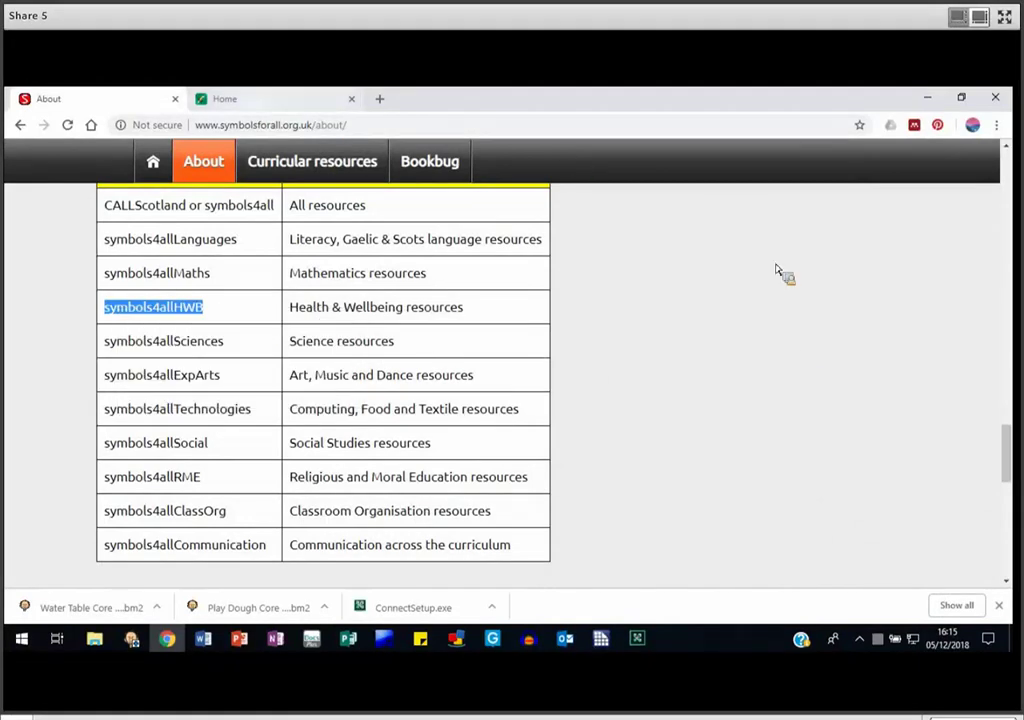
Search all activities on Boardmaker Online for the copied tag symbols4allHWB.
left_click(224, 99)
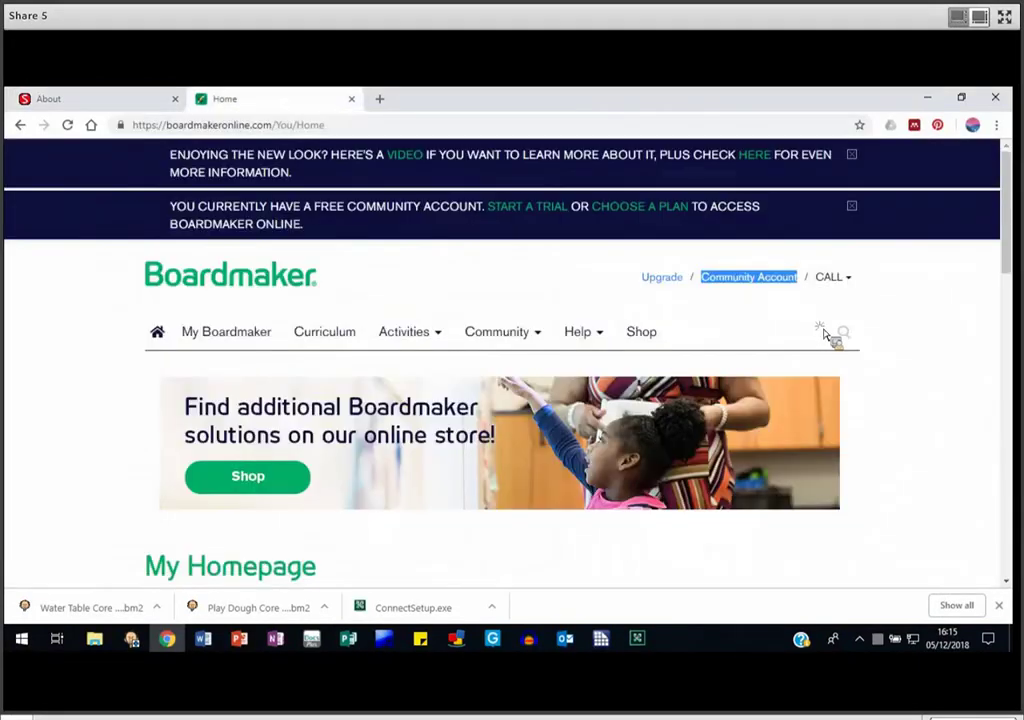
left_click(818, 333)
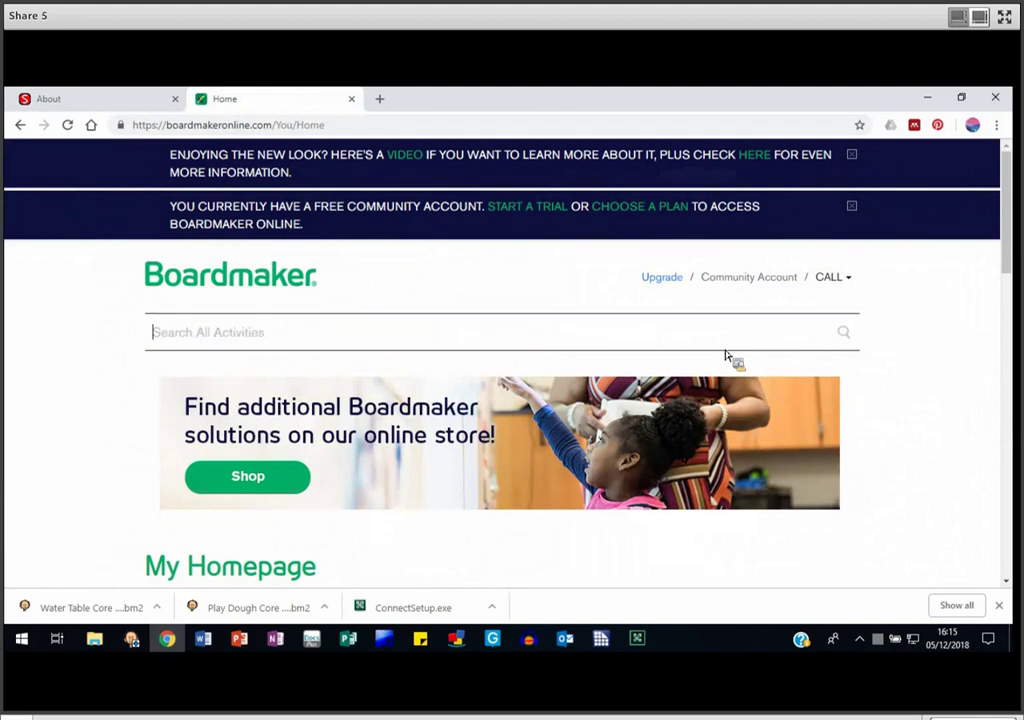
key("ctrl+v")
key("Return")
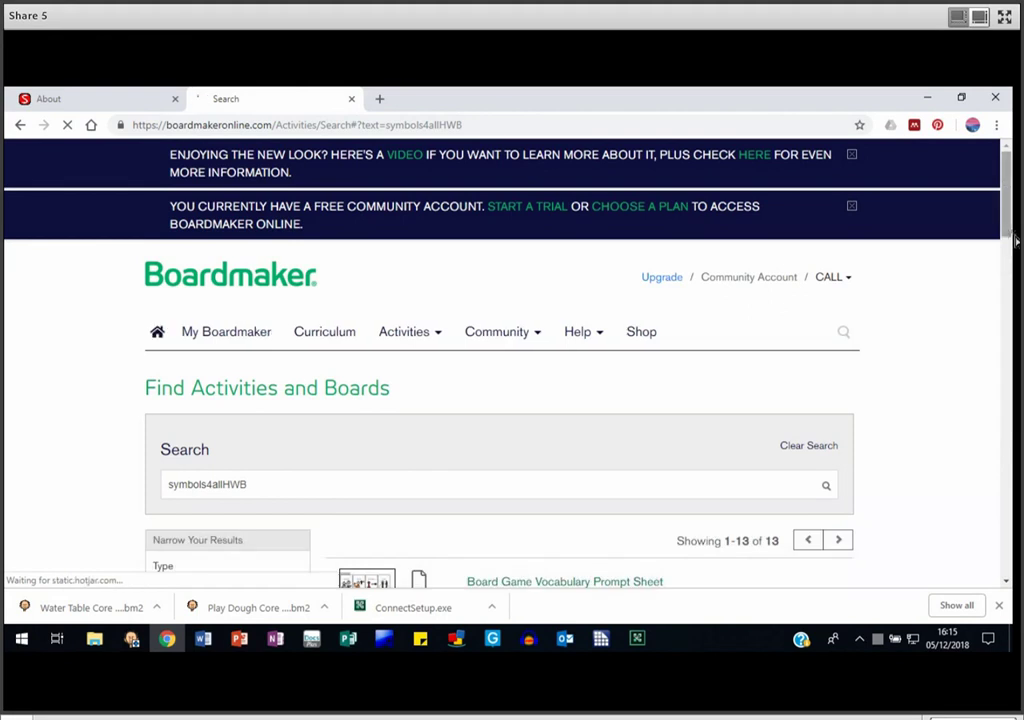
Open the Water Table Core Word Chat activity from the search results and view its preview and description.
scroll(1015, 250, "down", 5)
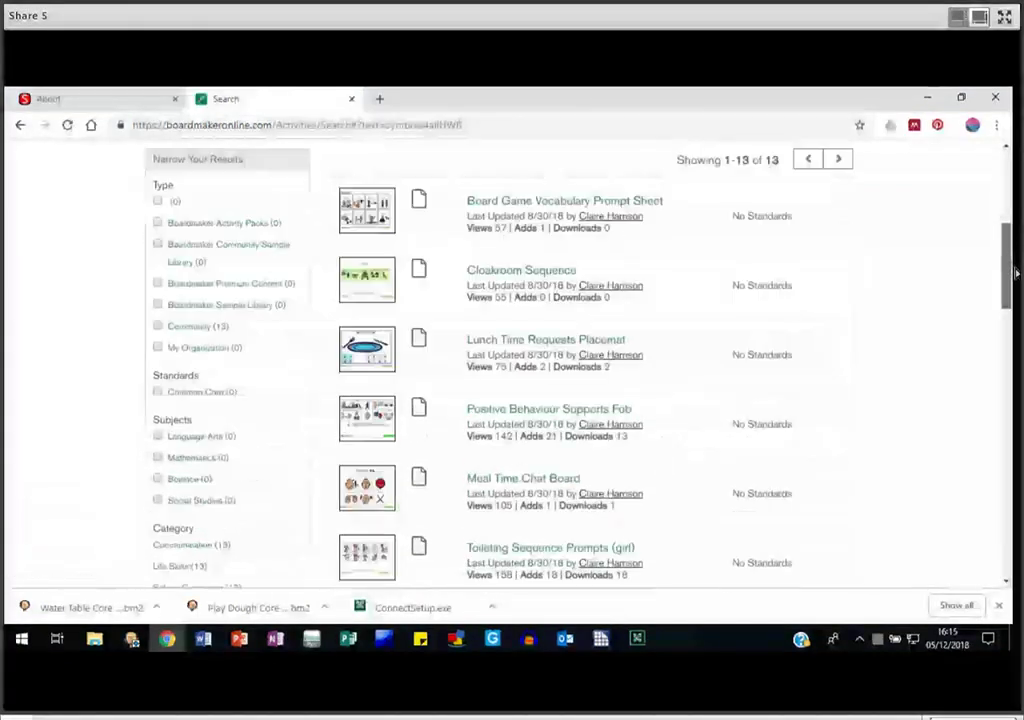
left_click_drag(1015, 272, 1015, 286)
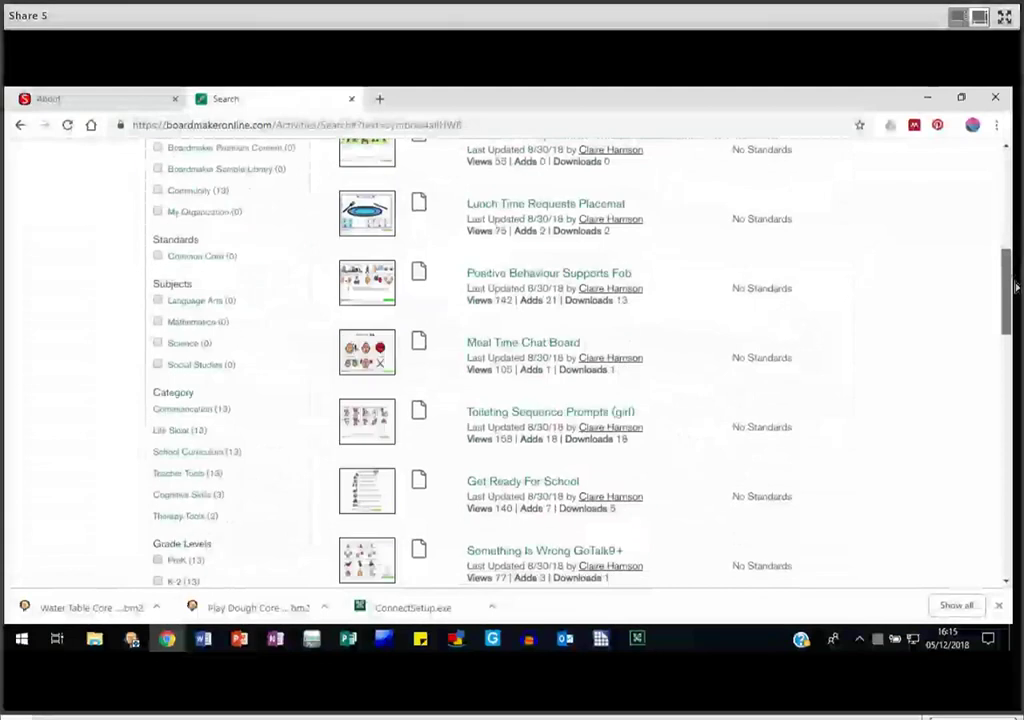
scroll(1013, 290, "down", 2)
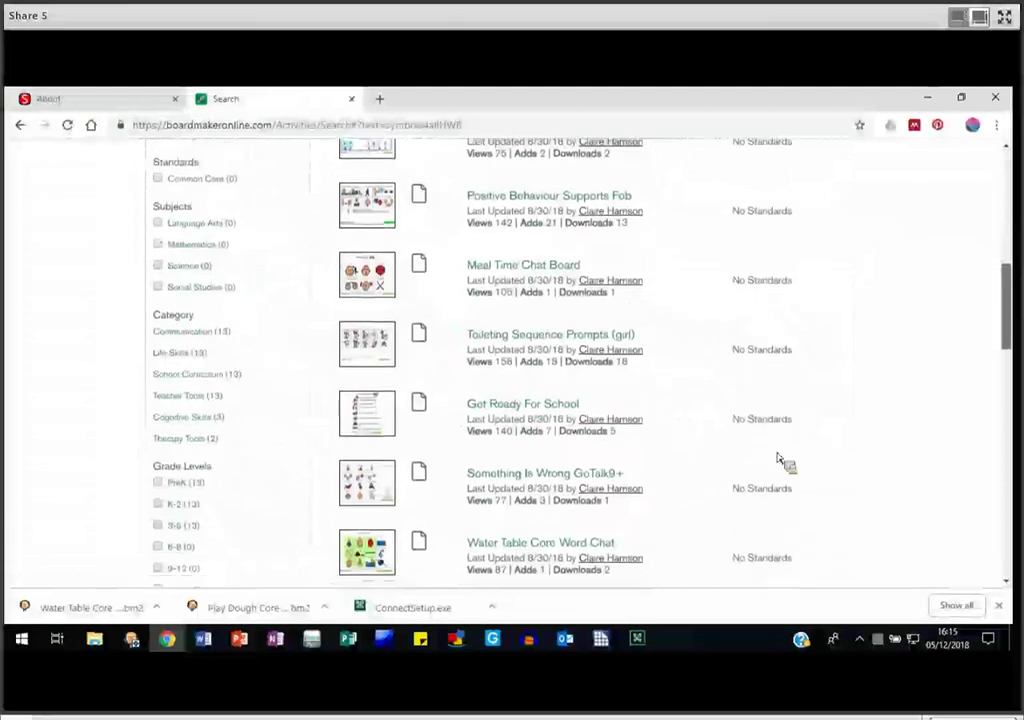
scroll(521, 514, "down", 1)
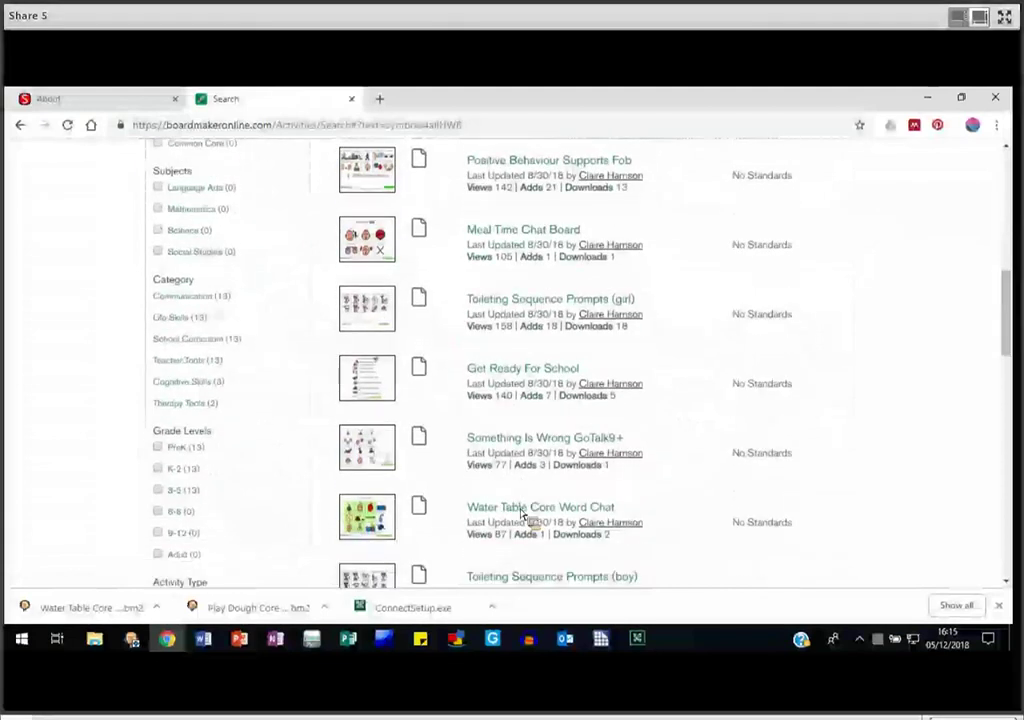
left_click(521, 512)
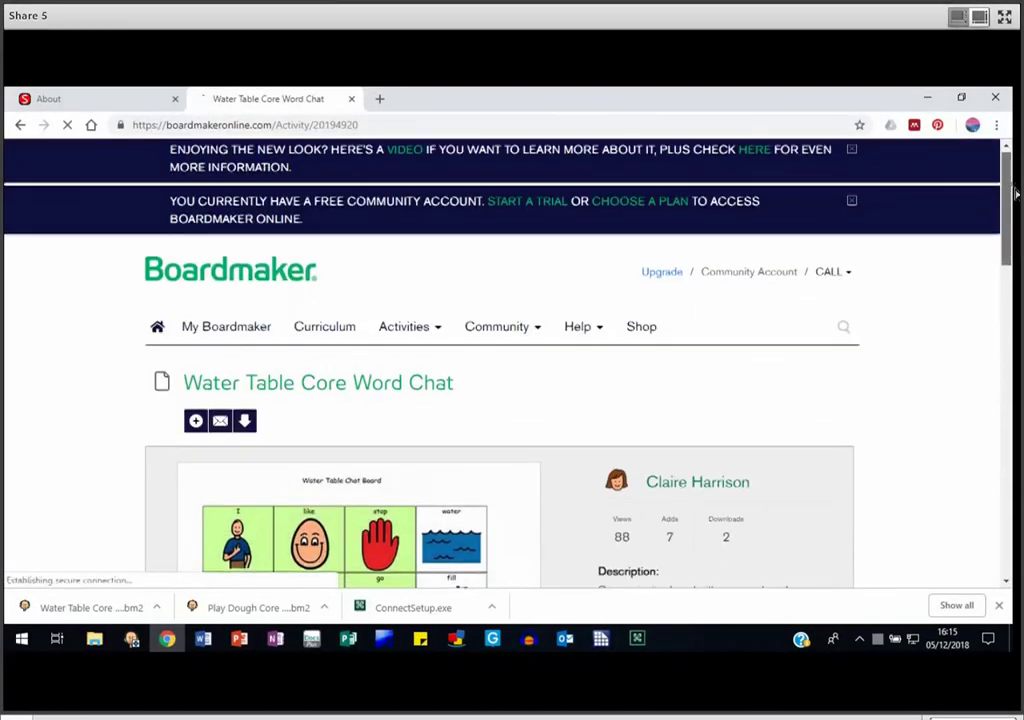
scroll(1015, 195, "down", 1)
scroll(1015, 198, "down", 1)
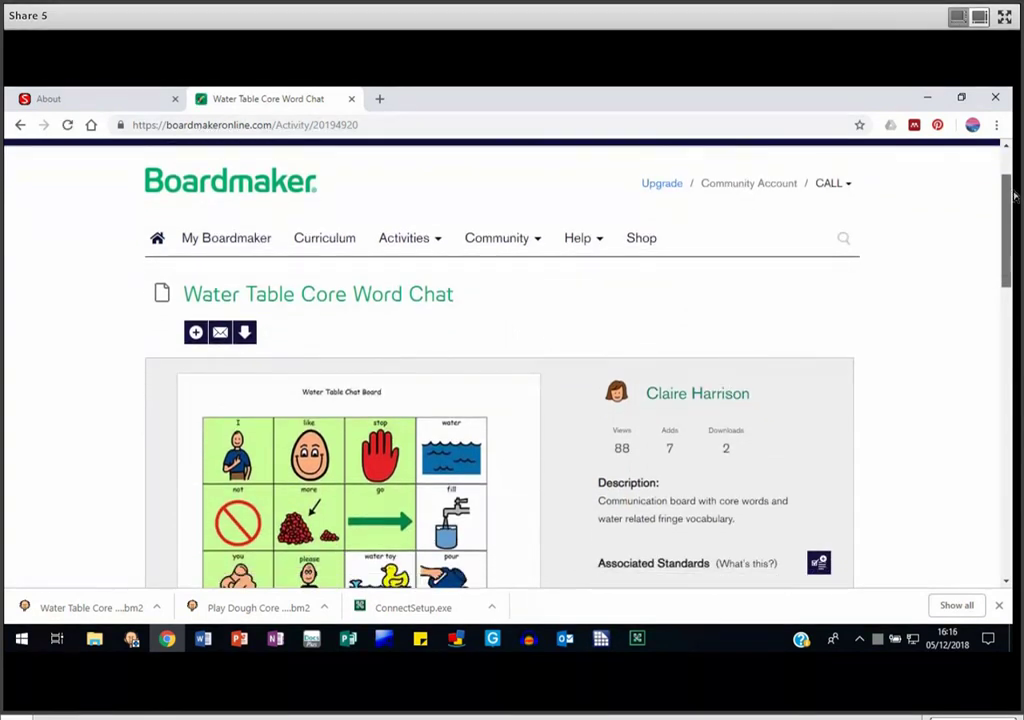
Download the Water Table Core Word Chat activity and open the downloaded file in Boardmaker Plus.
scroll(603, 356, "up", 1)
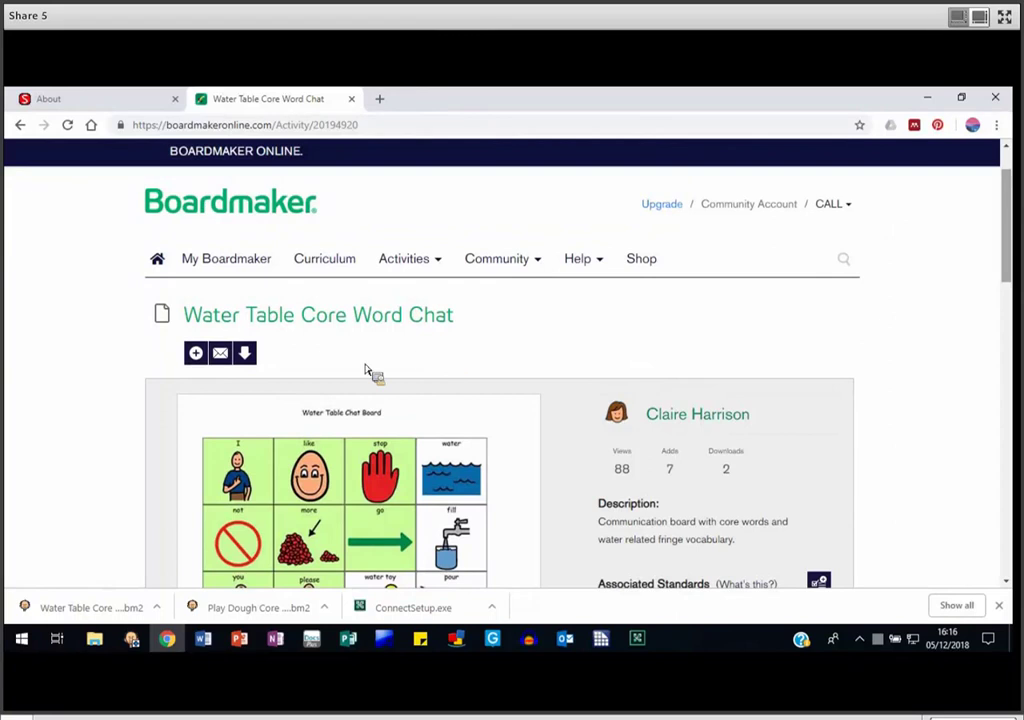
left_click(246, 356)
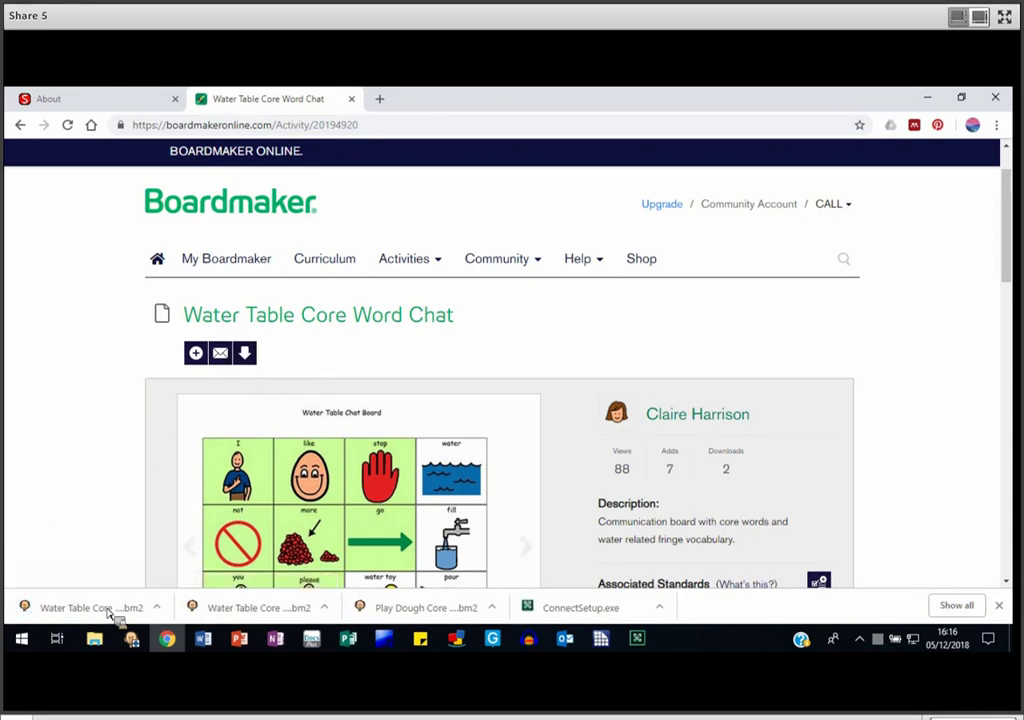
left_click(157, 607)
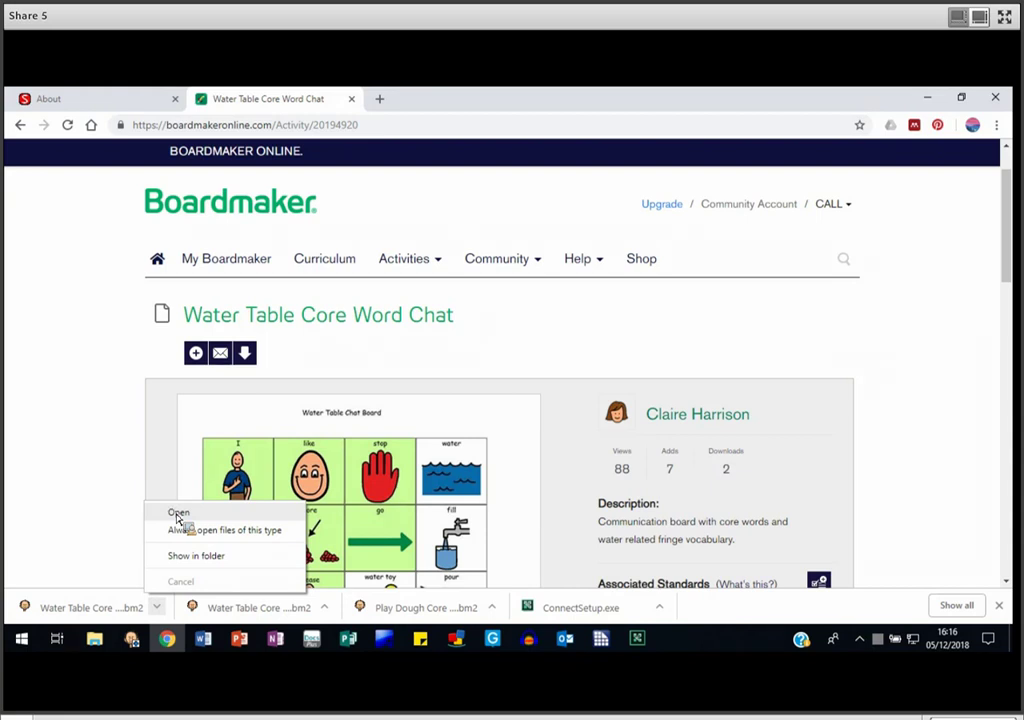
left_click(177, 513)
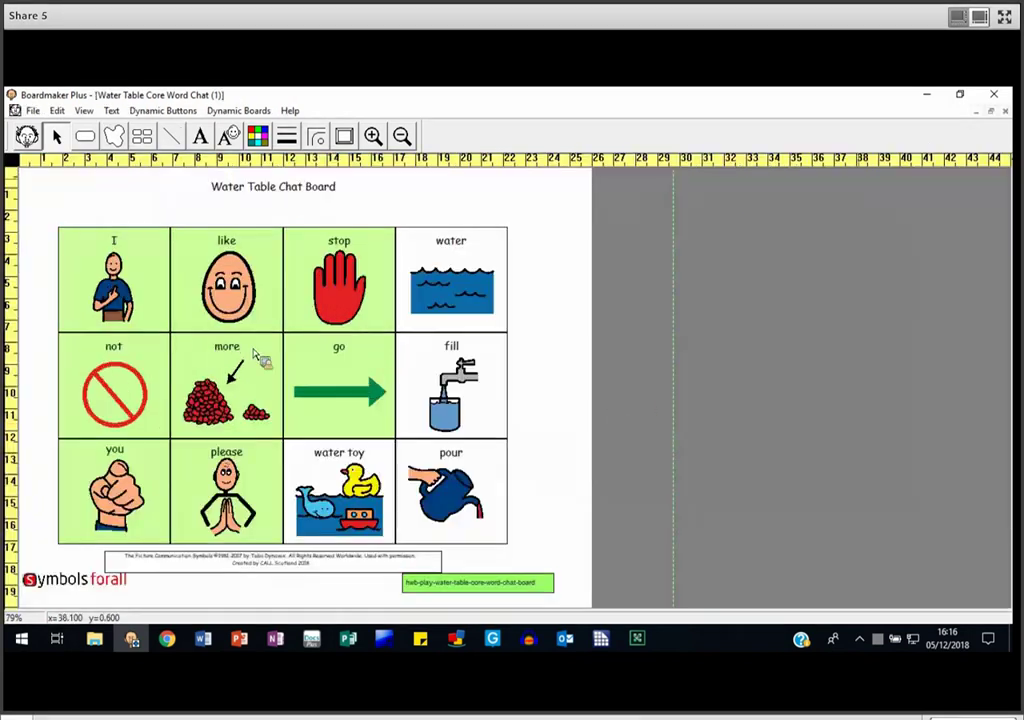
Search the Symbol Finder for "aga", relabel the again symbol as "more" and replace the contents of the board's more button with it.
left_click(268, 374)
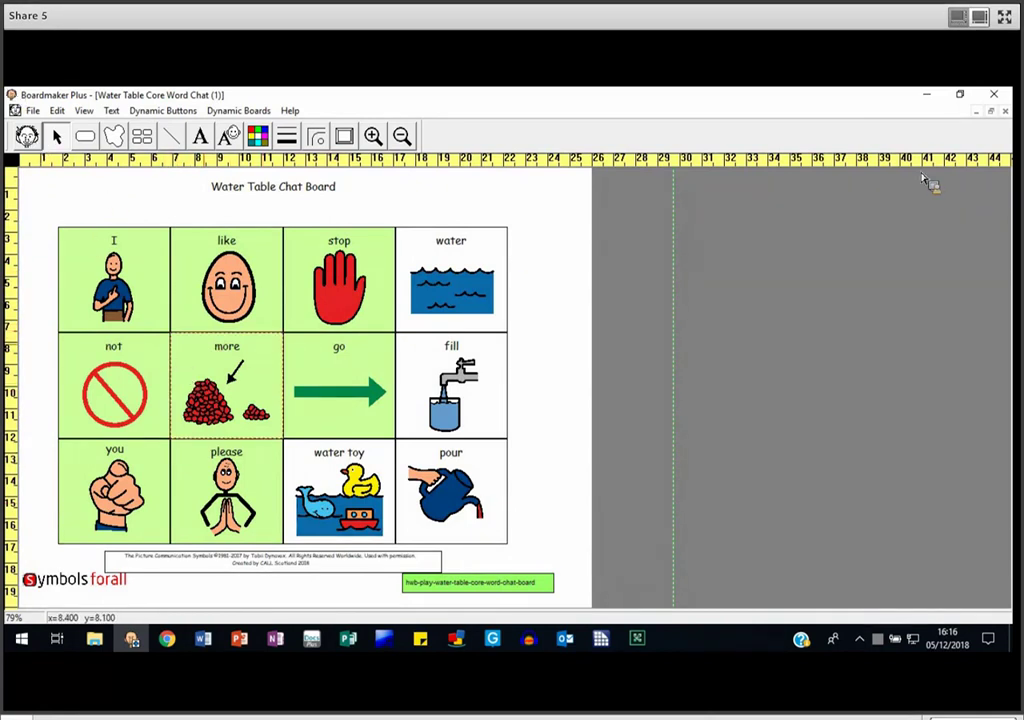
key("ctrl+f")
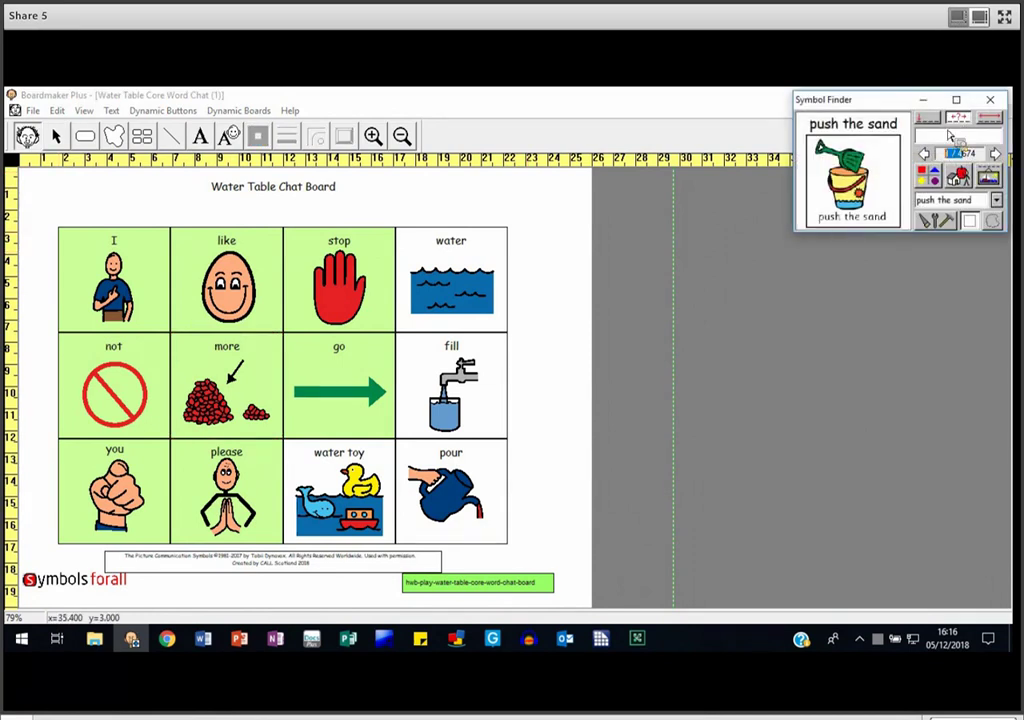
left_click(930, 140)
type("a")
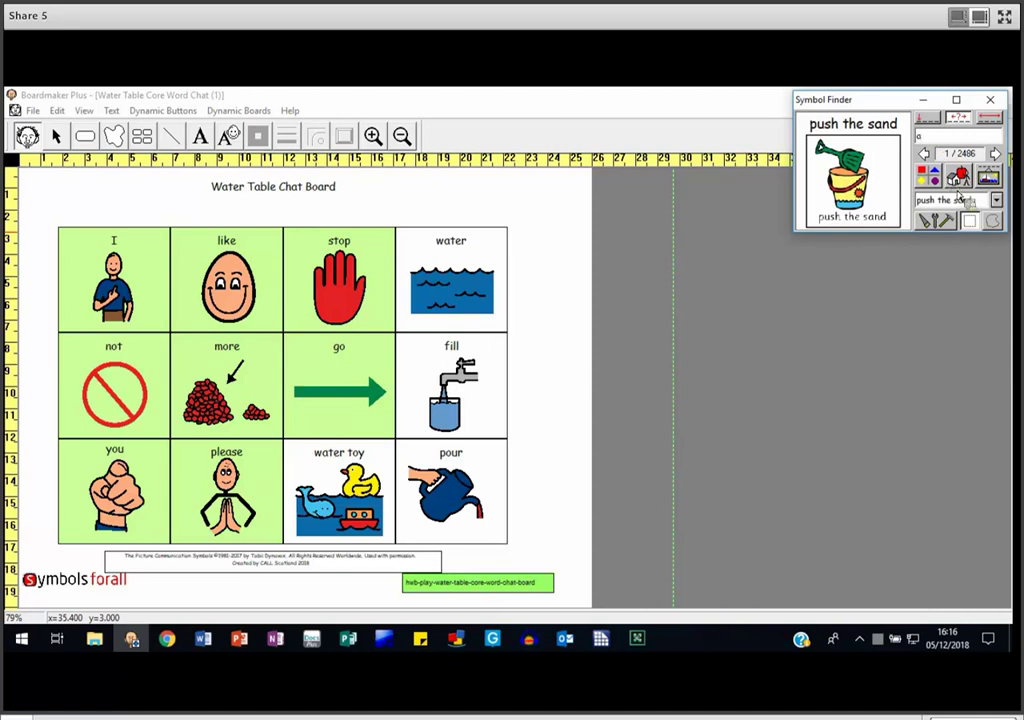
type("ga")
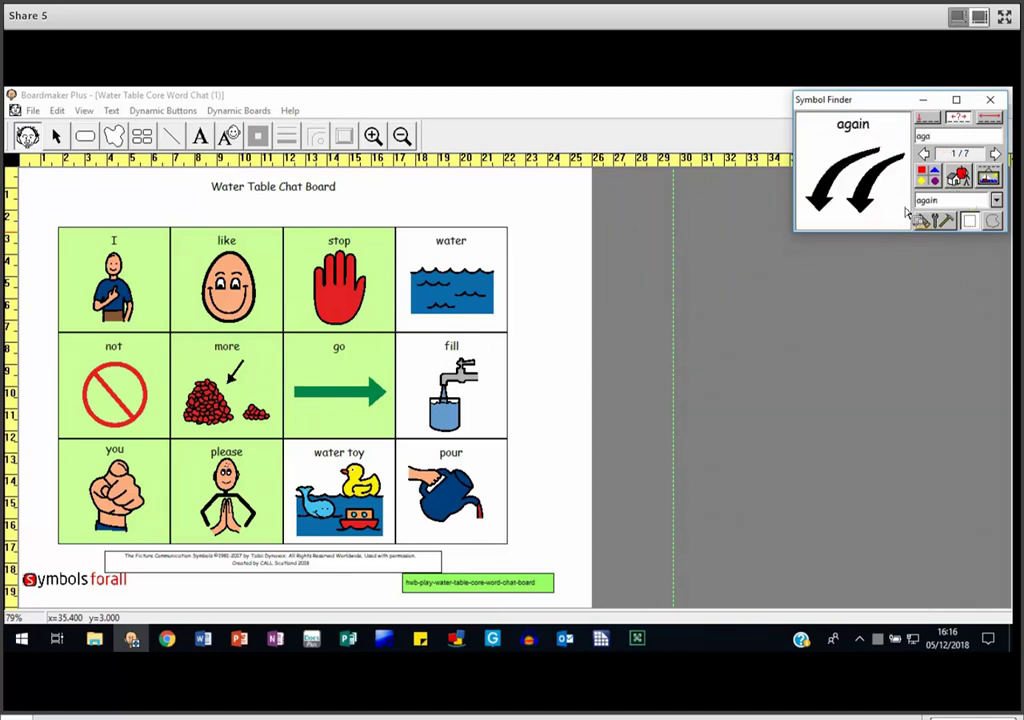
type("more")
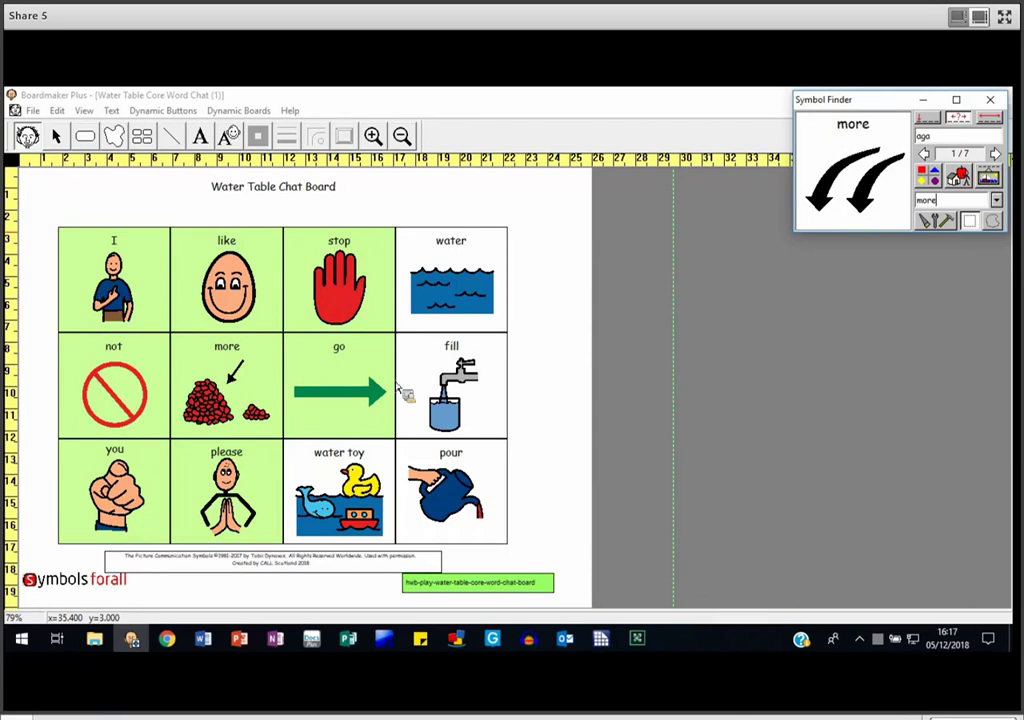
left_click(311, 393)
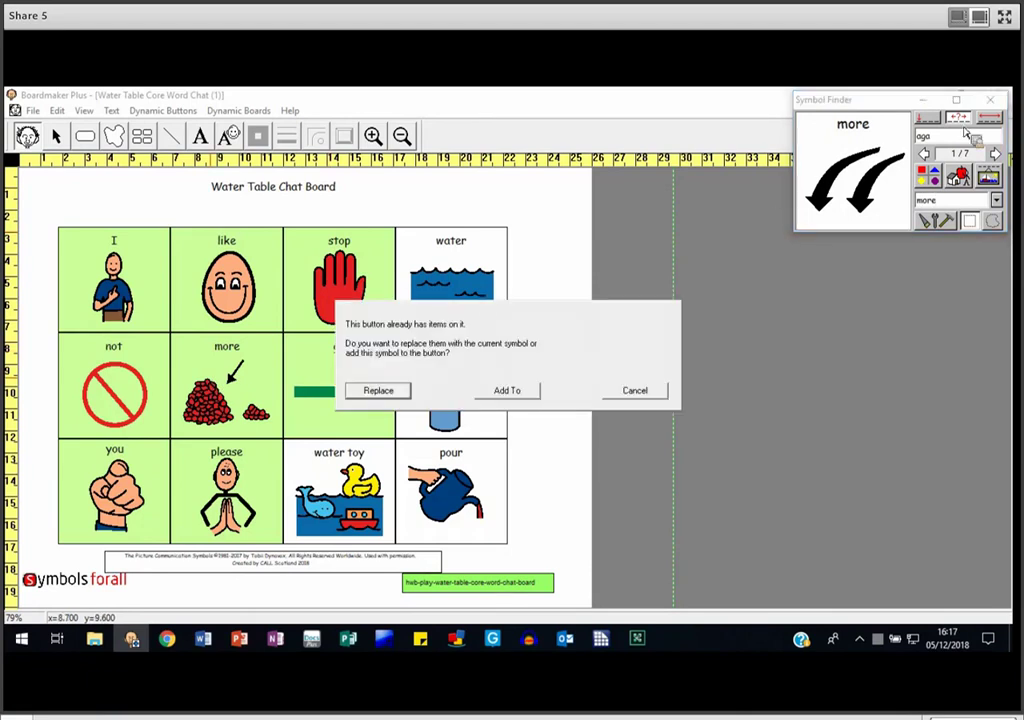
key("Return")
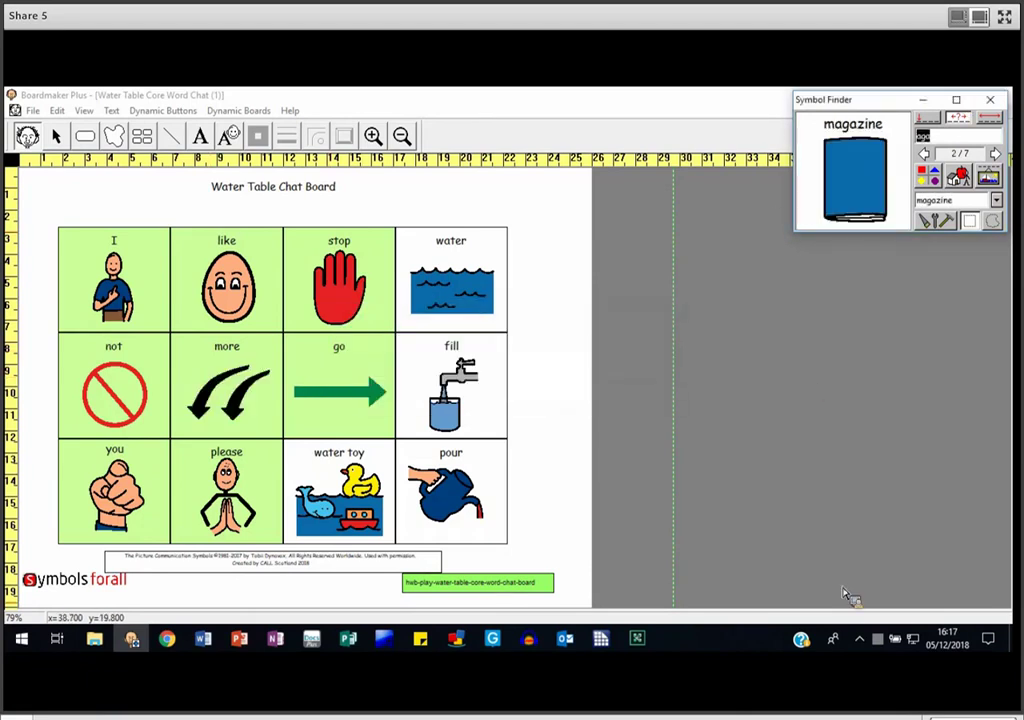
key("Escape")
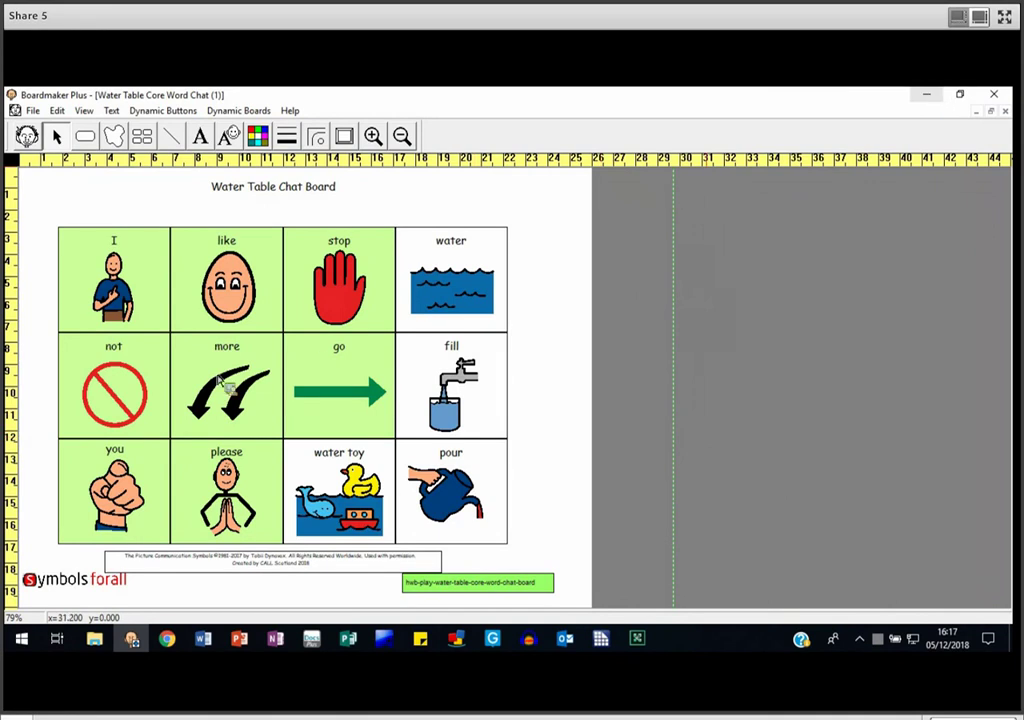
Switch to Chrome, return to the Symbols for All site and find the symbolised resource links on the Bookbug page.
key("alt+Tab")
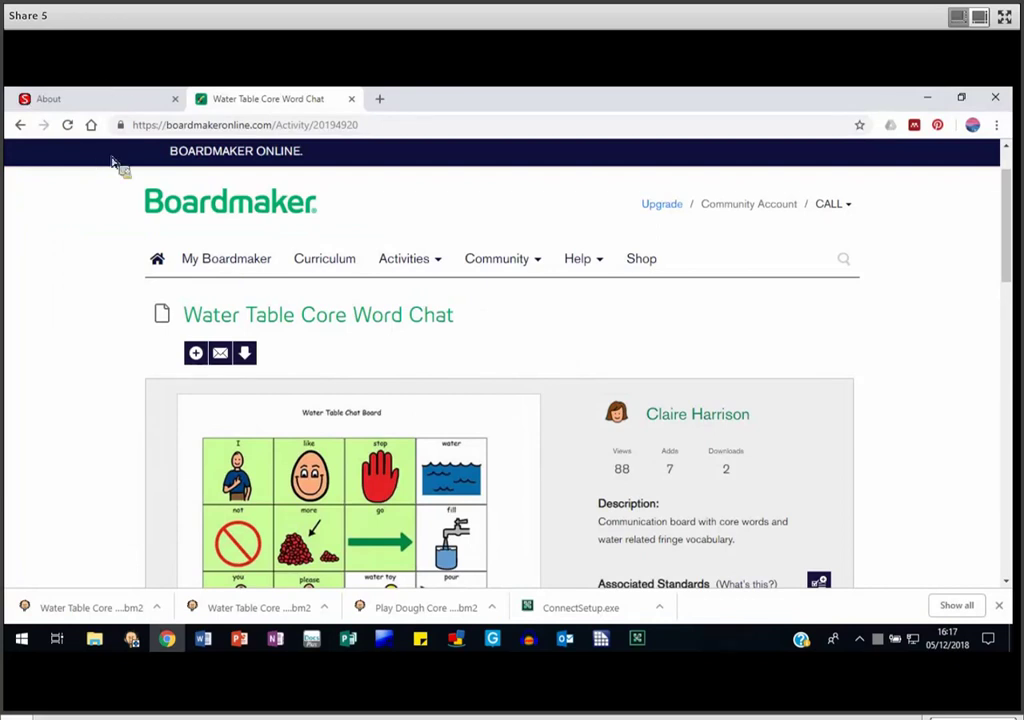
key("ctrl+shift+Tab")
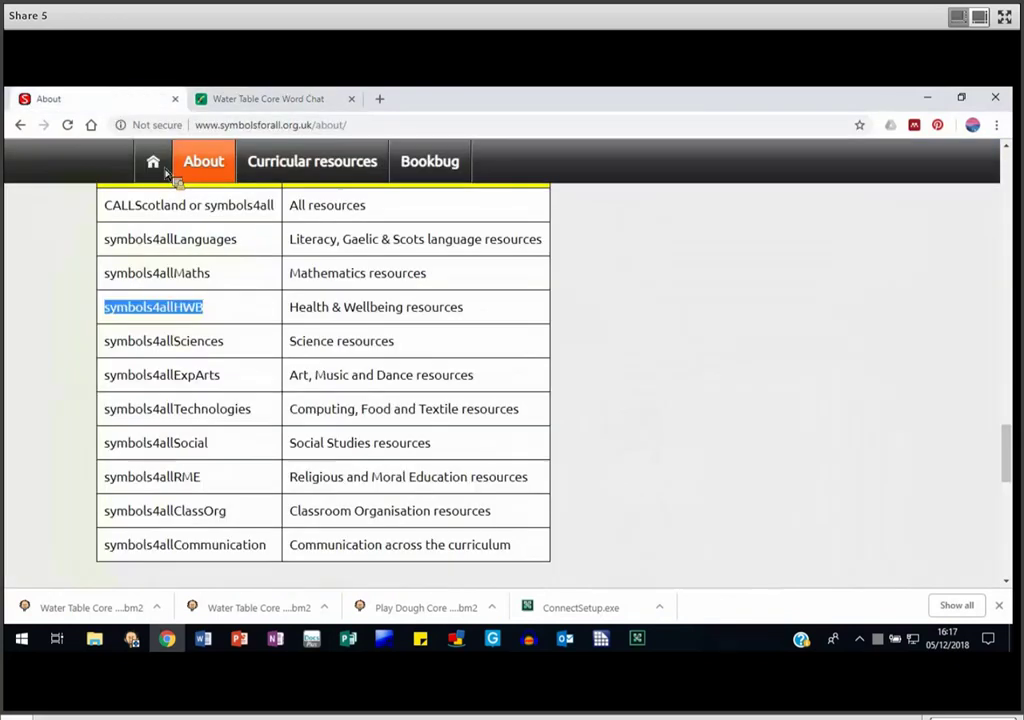
left_click(168, 176)
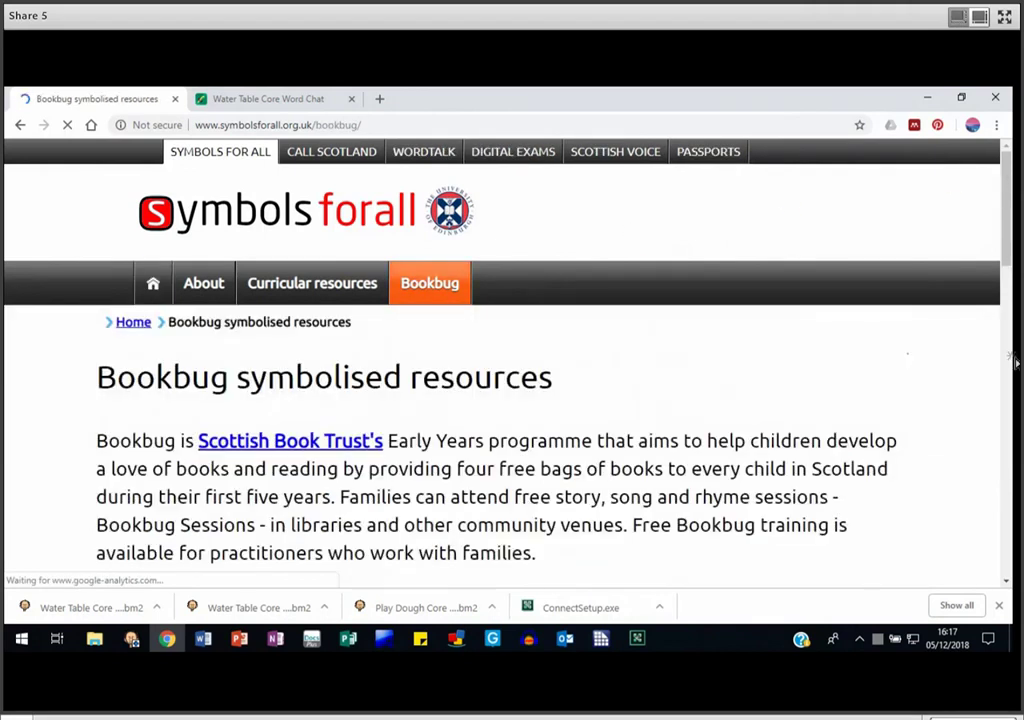
scroll(1014, 300, "down", 2)
scroll(686, 539, "down", 6)
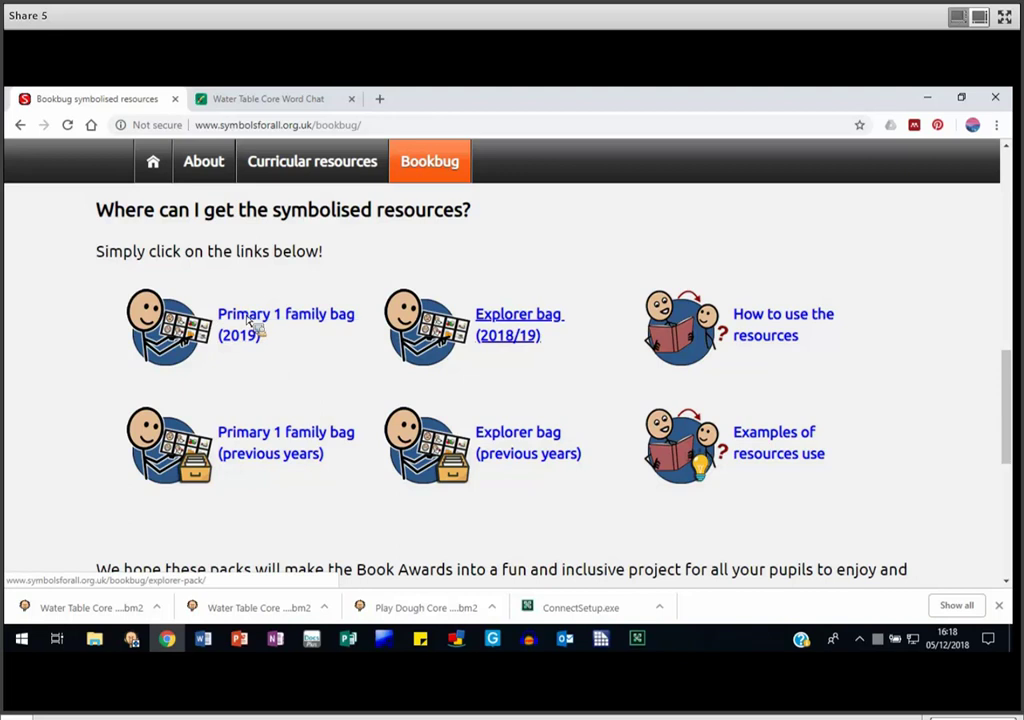
Open the Primary 1 family bag (2019) page and look through the symbol resources listed for each book.
left_click(252, 326)
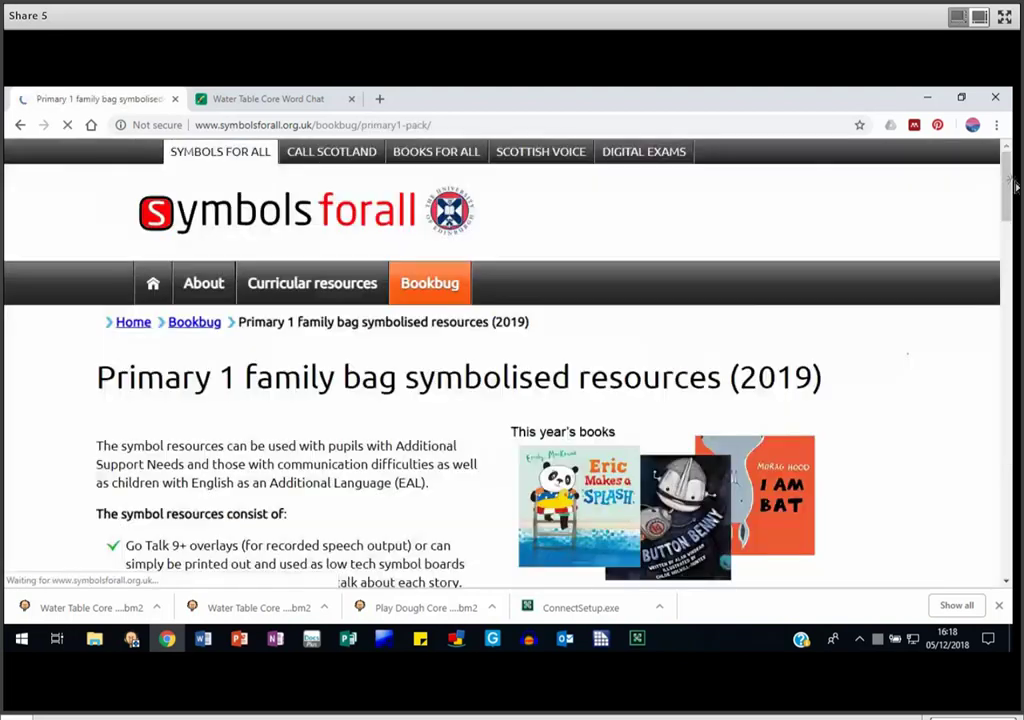
scroll(1015, 210, "down", 1)
scroll(1013, 215, "down", 4)
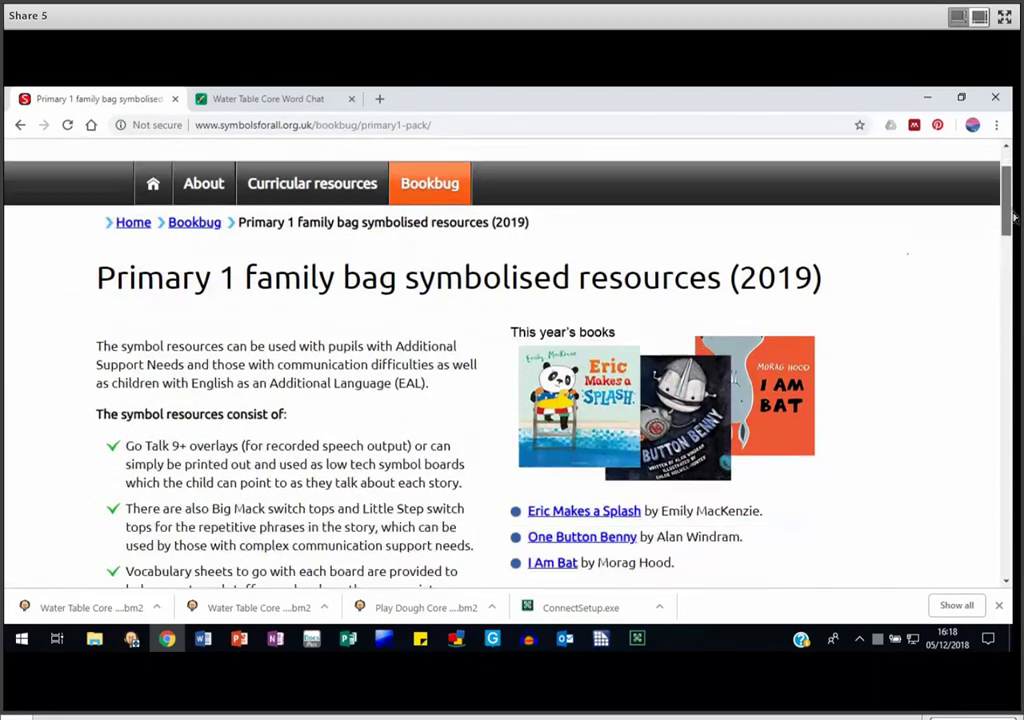
left_click_drag(1015, 230, 1015, 342)
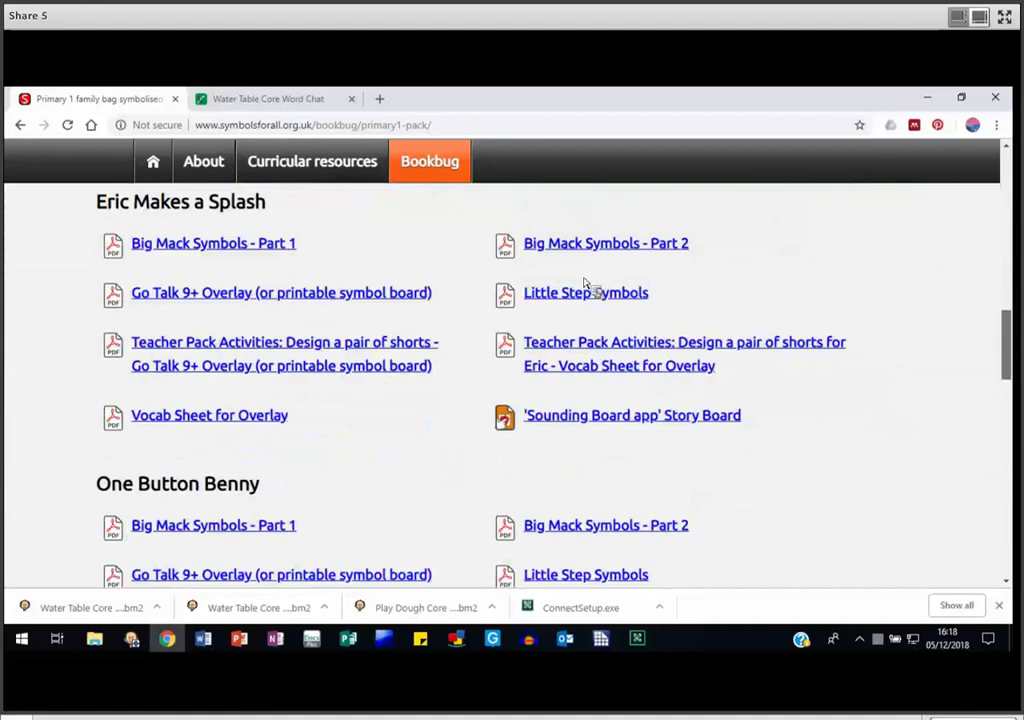
scroll(595, 290, "down", 1)
scroll(190, 328, "down", 2)
scroll(190, 328, "down", 1)
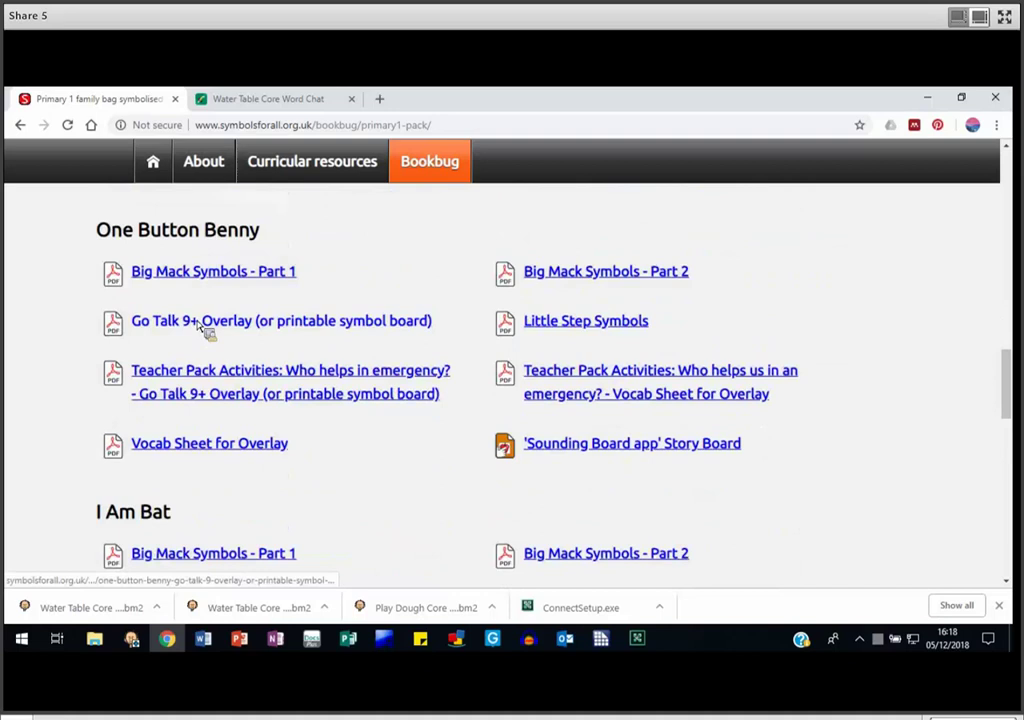
View the One Button Benny Go Talk 9+ overlay and Little Step Symbols PDFs, and return to the resource list.
left_click(200, 326)
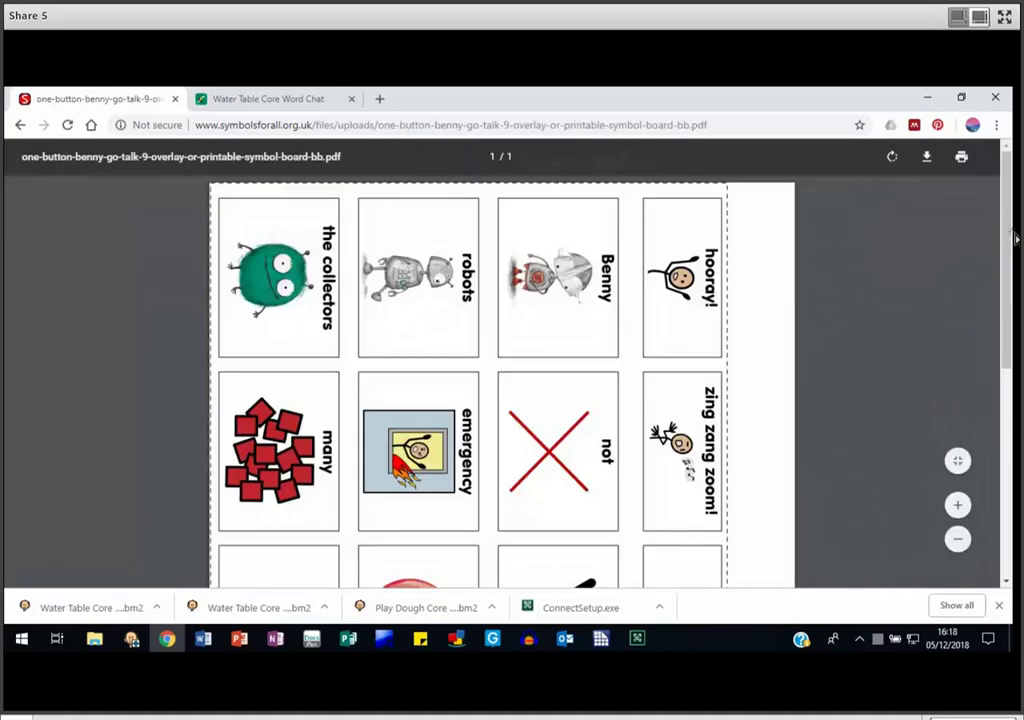
scroll(1015, 349, "down", 3)
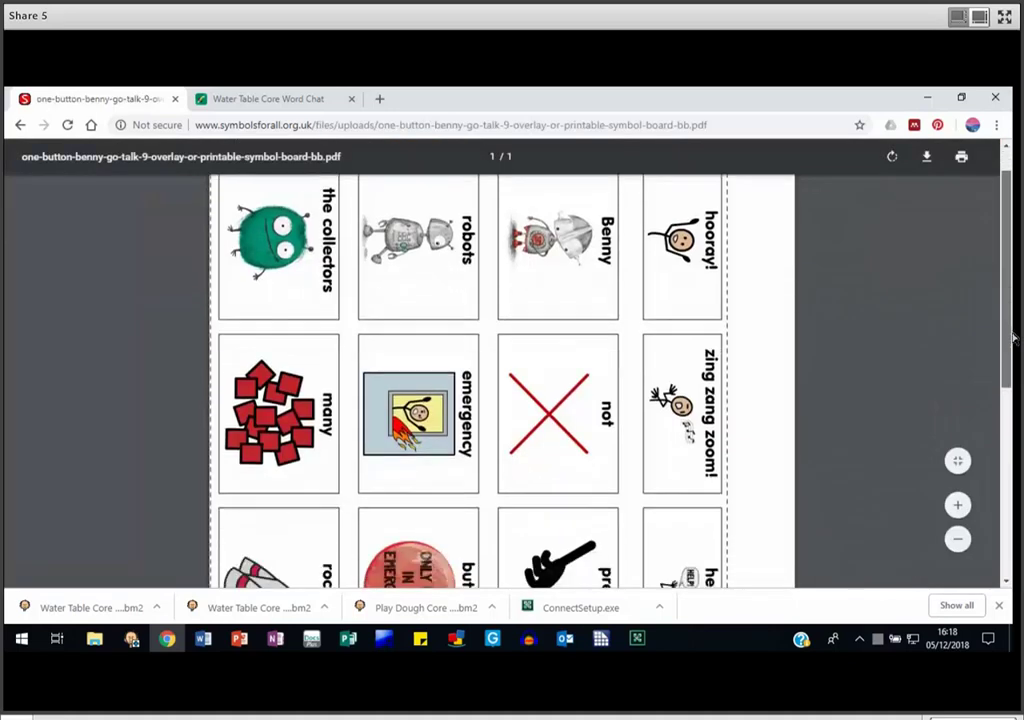
scroll(985, 220, "up", 3)
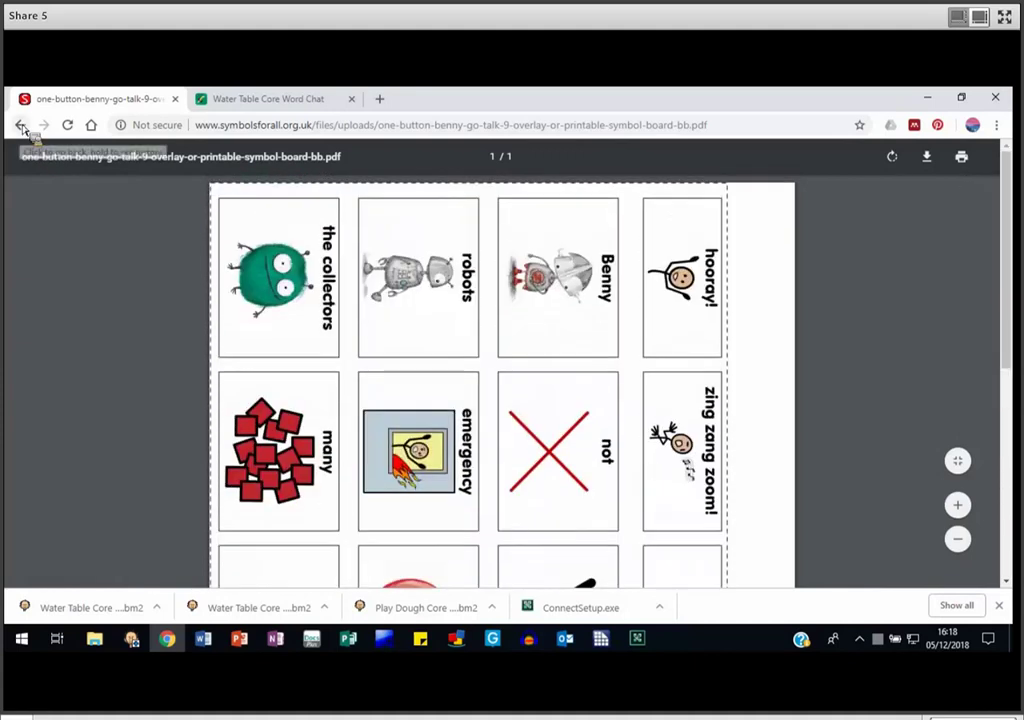
left_click(21, 126)
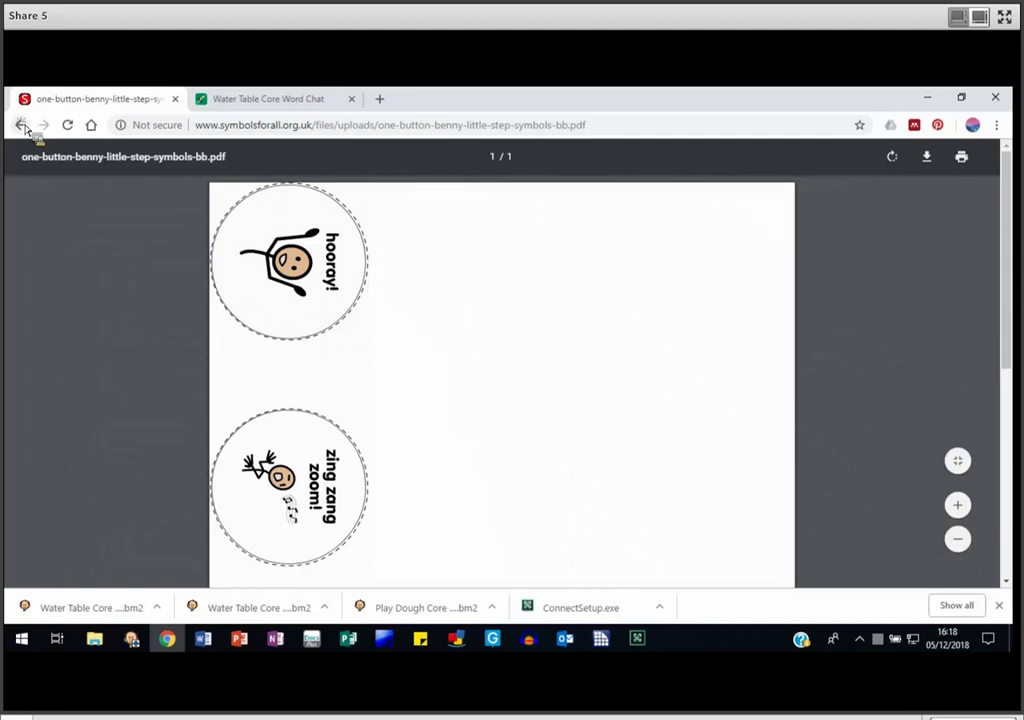
left_click(24, 127)
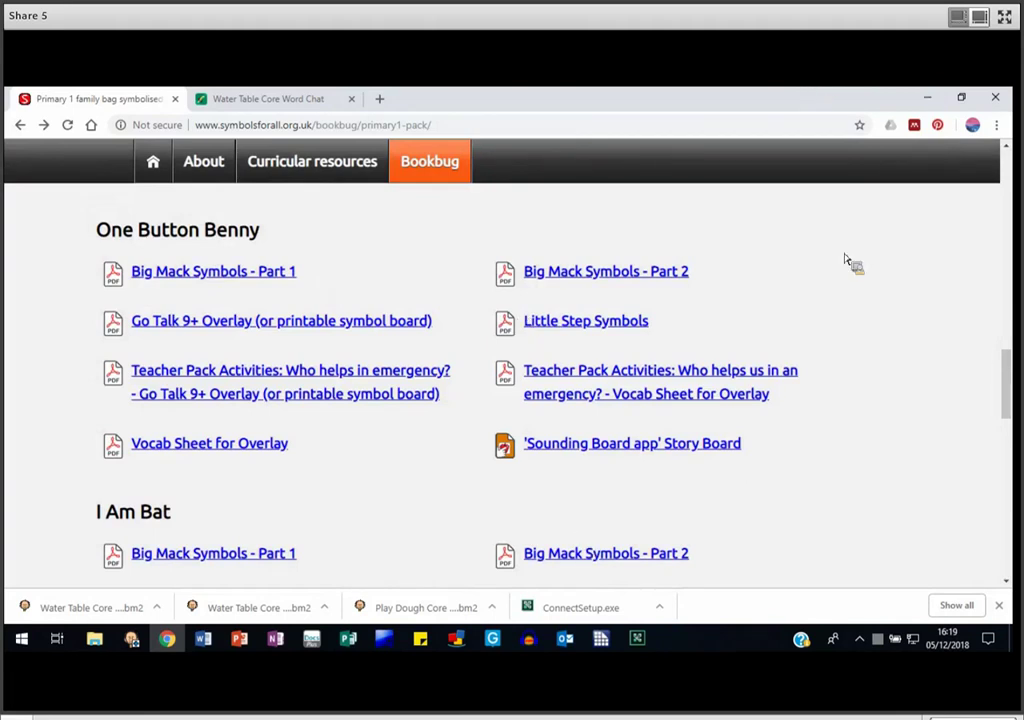
Switch to Matrix Maker, start a new page and select the Communication Devices template category.
left_click(601, 640)
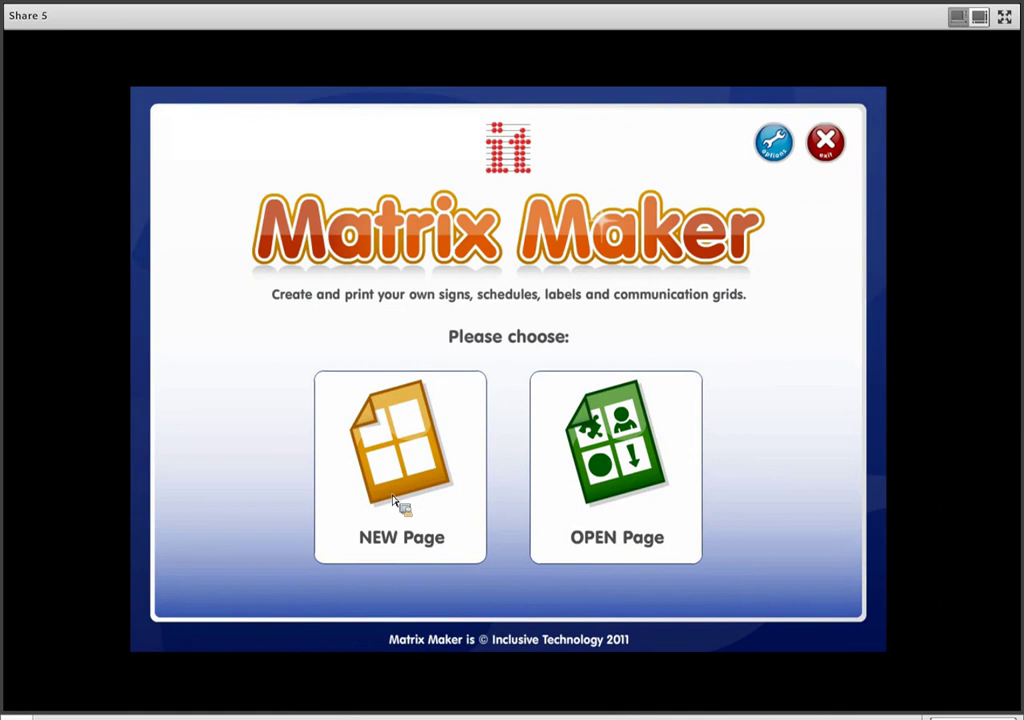
left_click(325, 380)
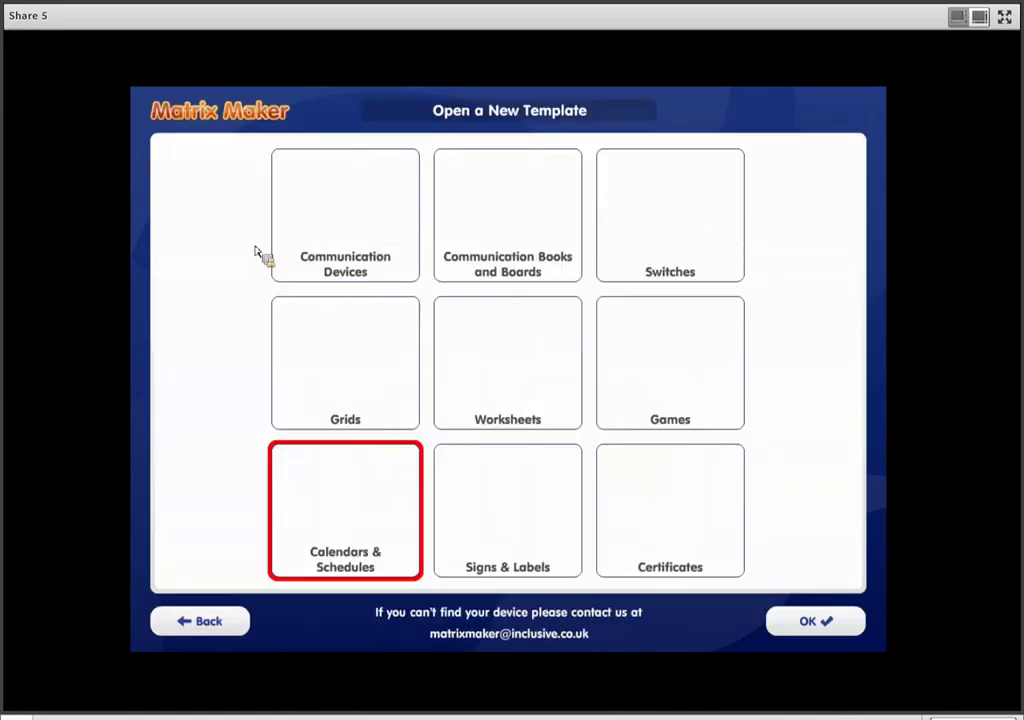
left_click(385, 254)
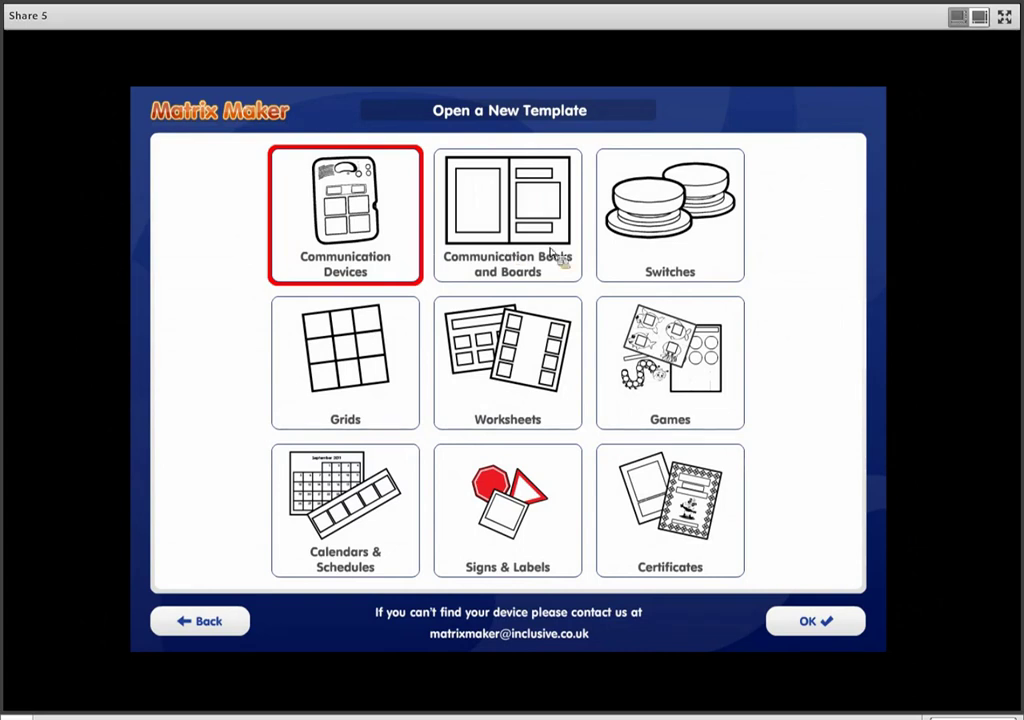
Look over the other new template categories, including Games, Calendars & Schedules, Communication Books and Boards, and Grids.
key("Right")
key("Right")
key("Down")
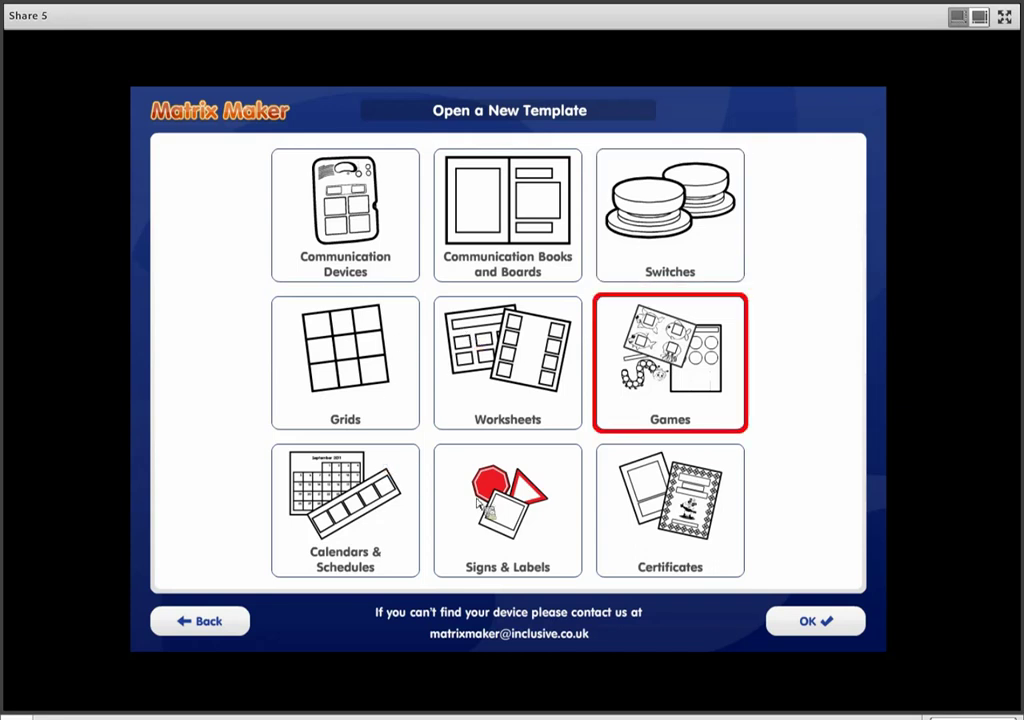
key("Left")
key("Left")
key("Down")
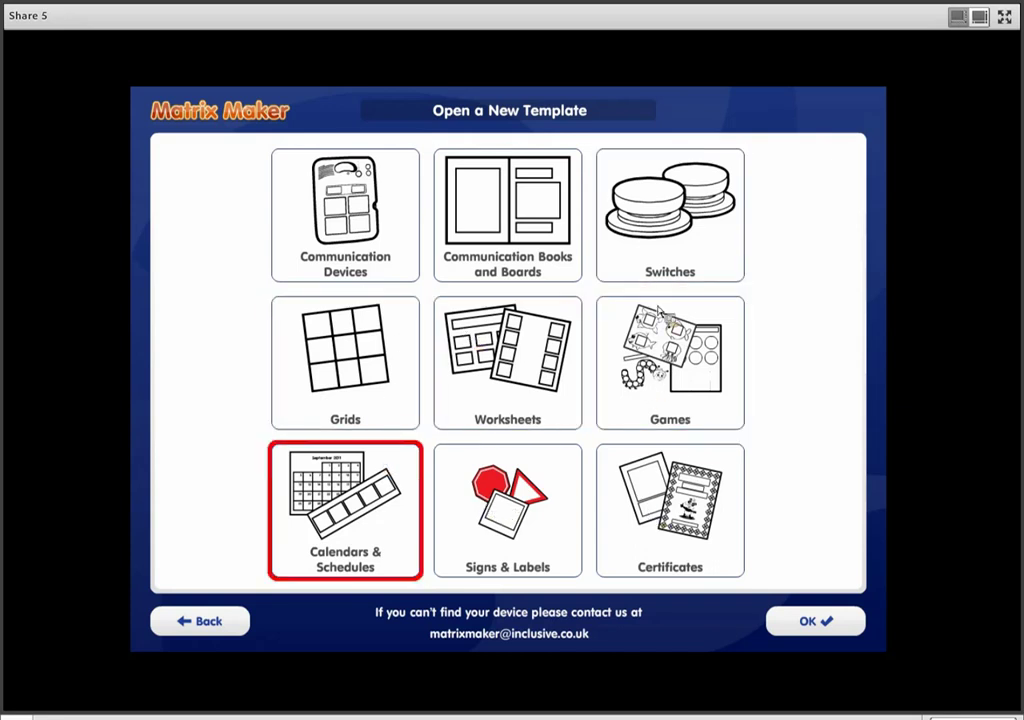
key("Right")
key("Right")
key("Up")
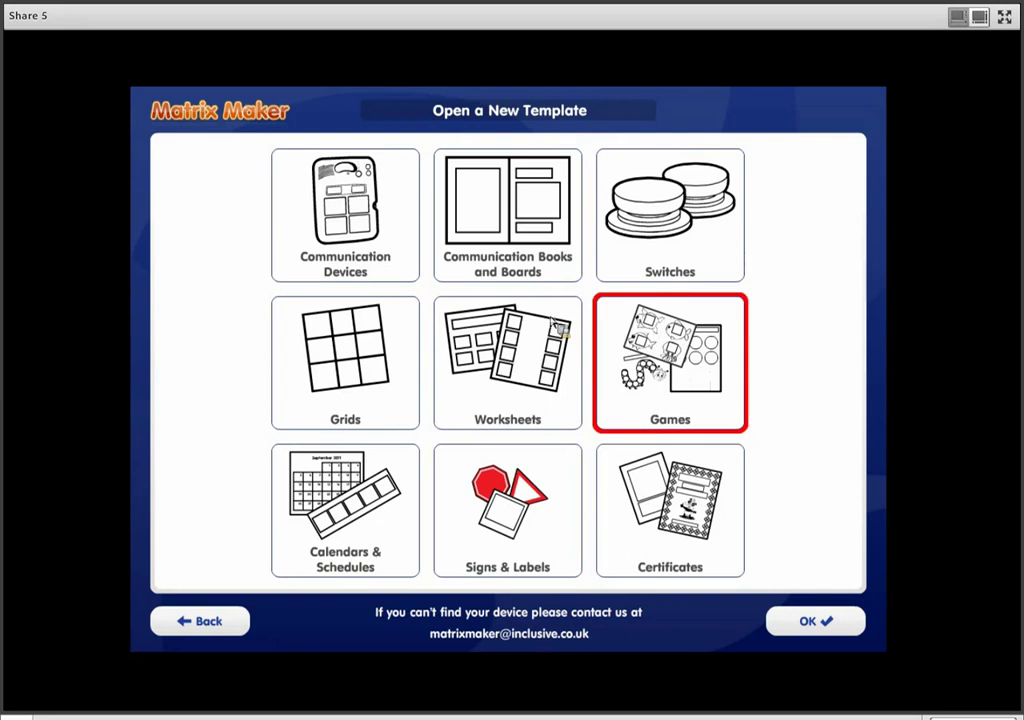
key("Up")
key("Left")
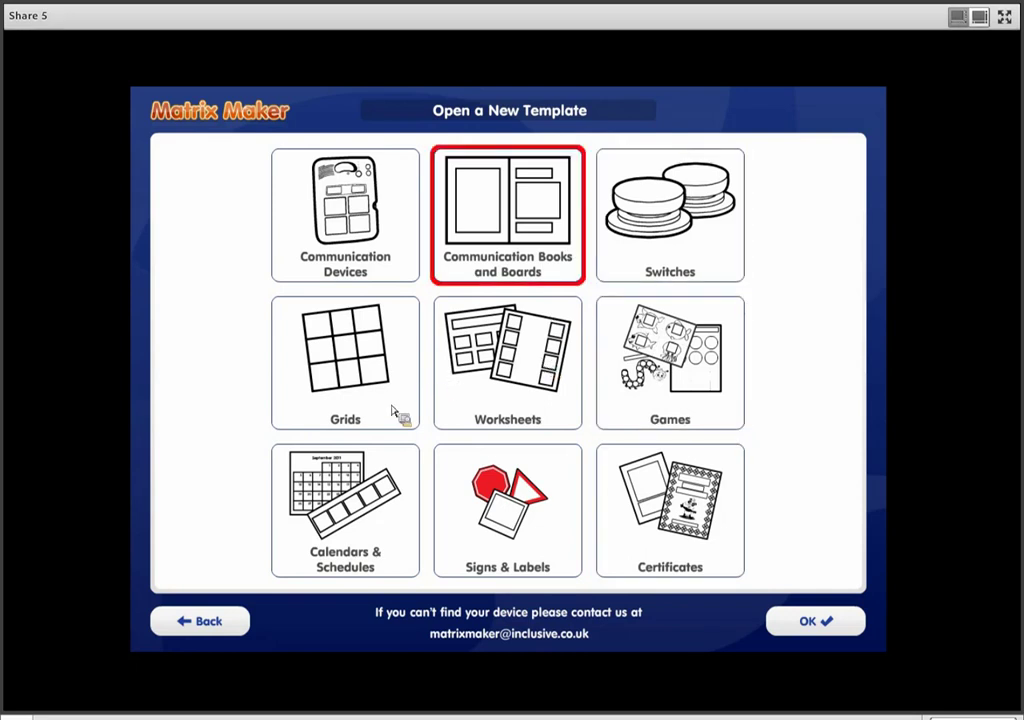
key("Down")
key("Left")
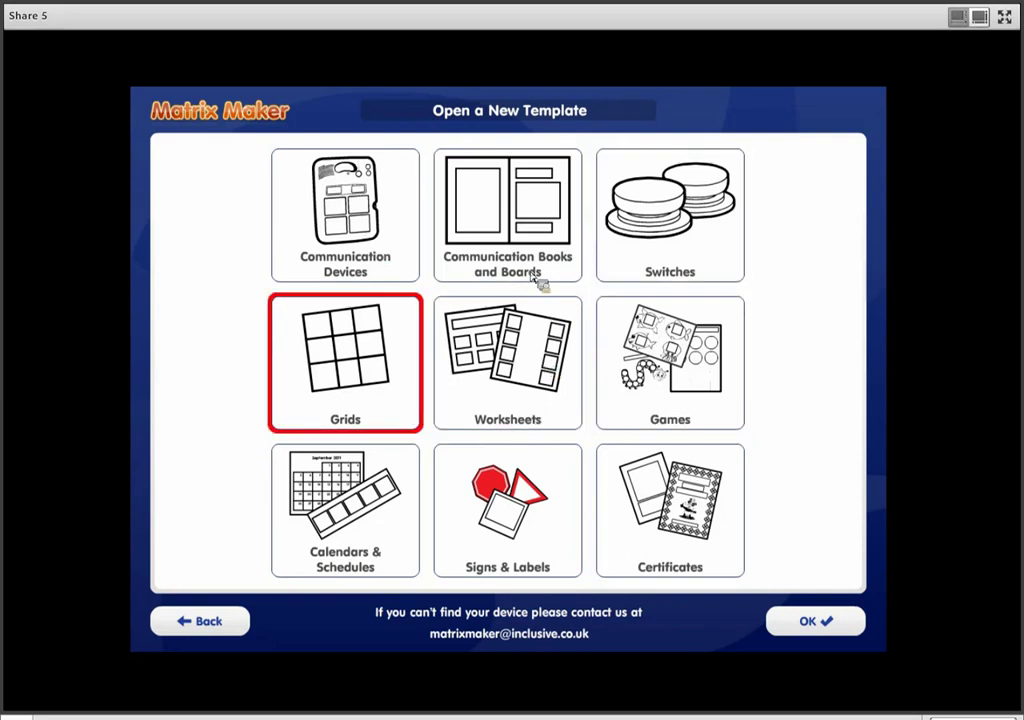
Choose Communication Devices as the template category and open its list of devices.
left_click(340, 236)
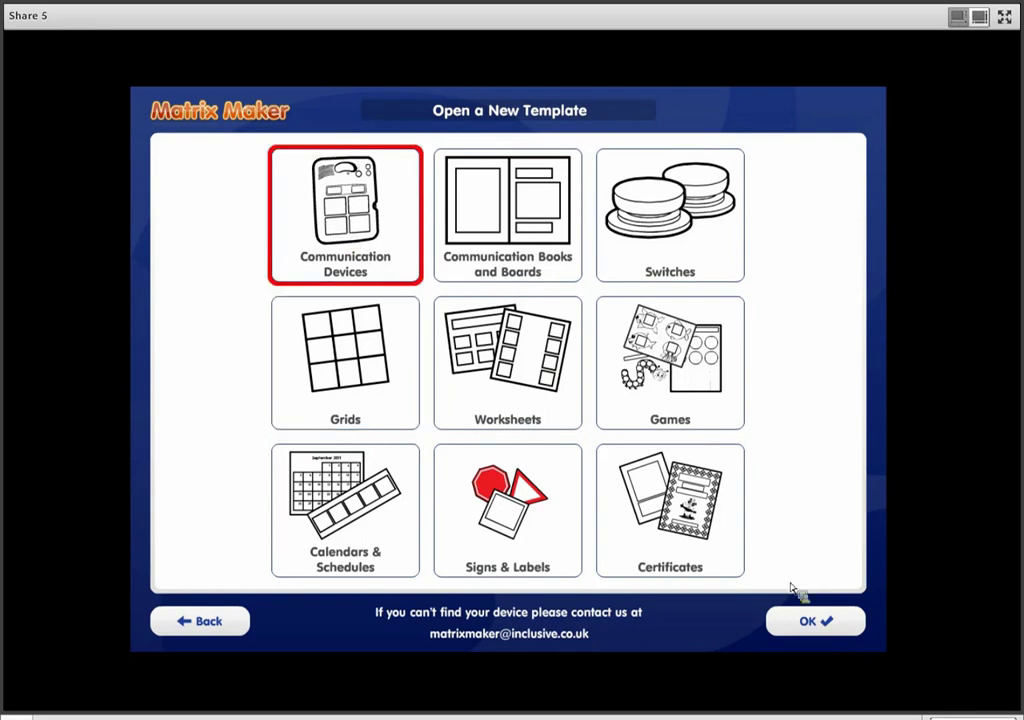
left_click(826, 622)
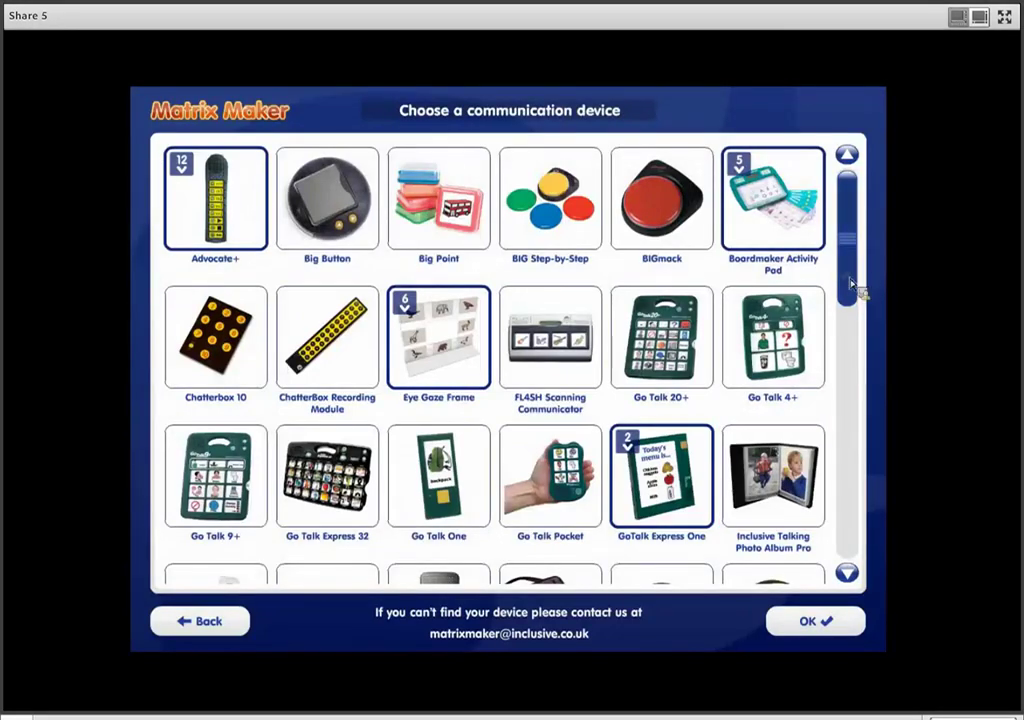
Look through the communication device list and open the BIGmack template.
scroll(851, 288, "down", 1)
left_click_drag(851, 288, 850, 422)
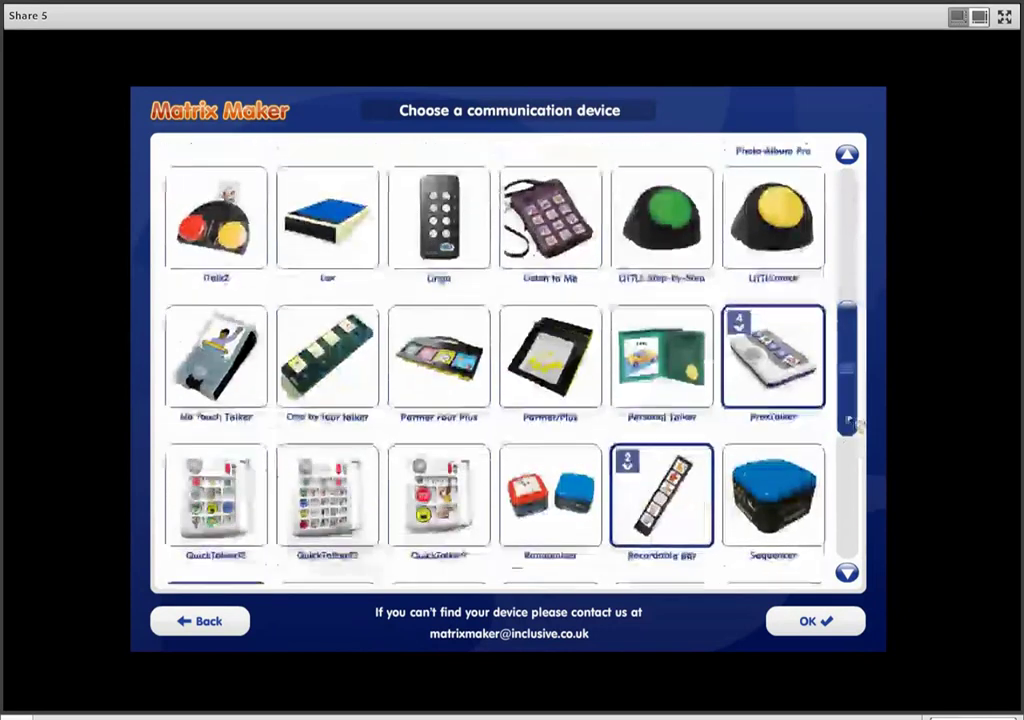
scroll(875, 197, "down", 5)
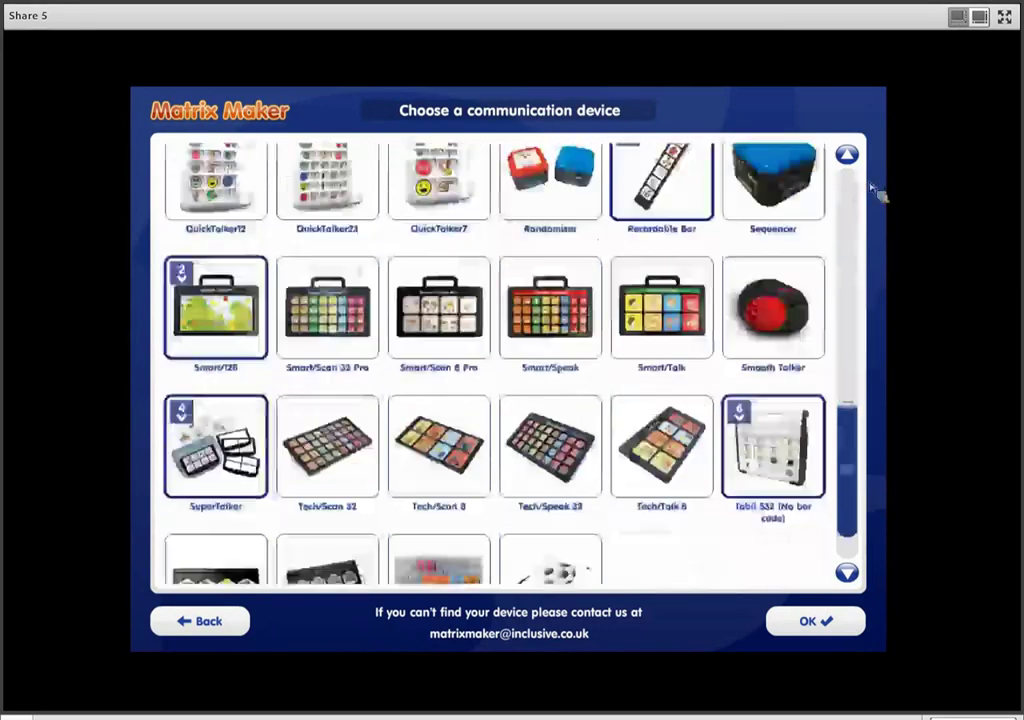
scroll(683, 210, "up", 10)
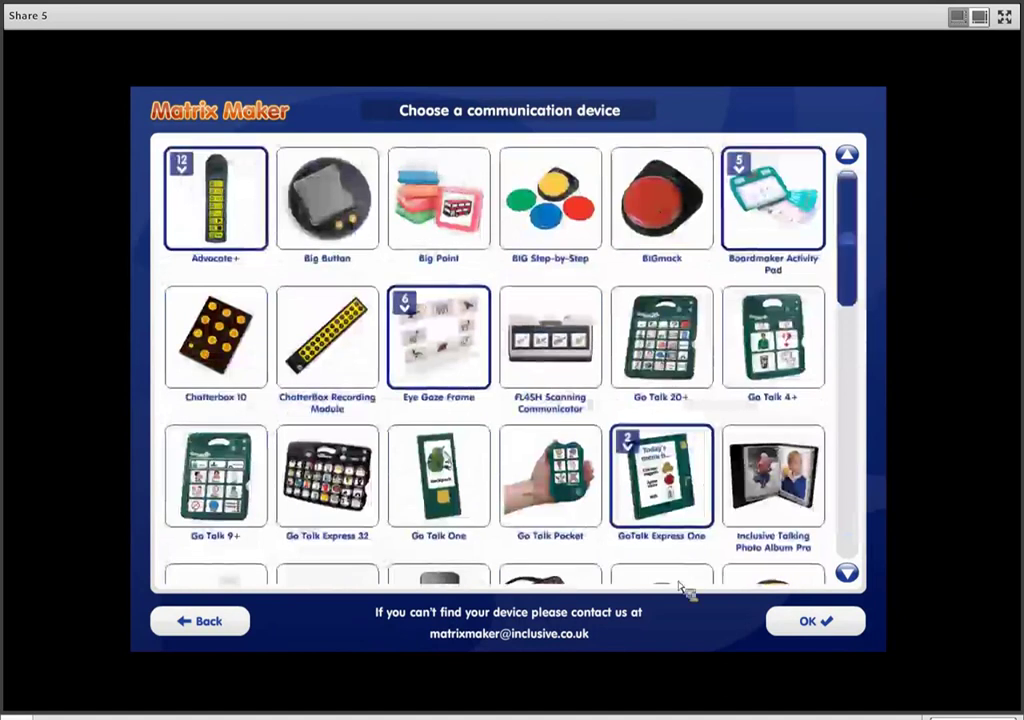
left_click(820, 623)
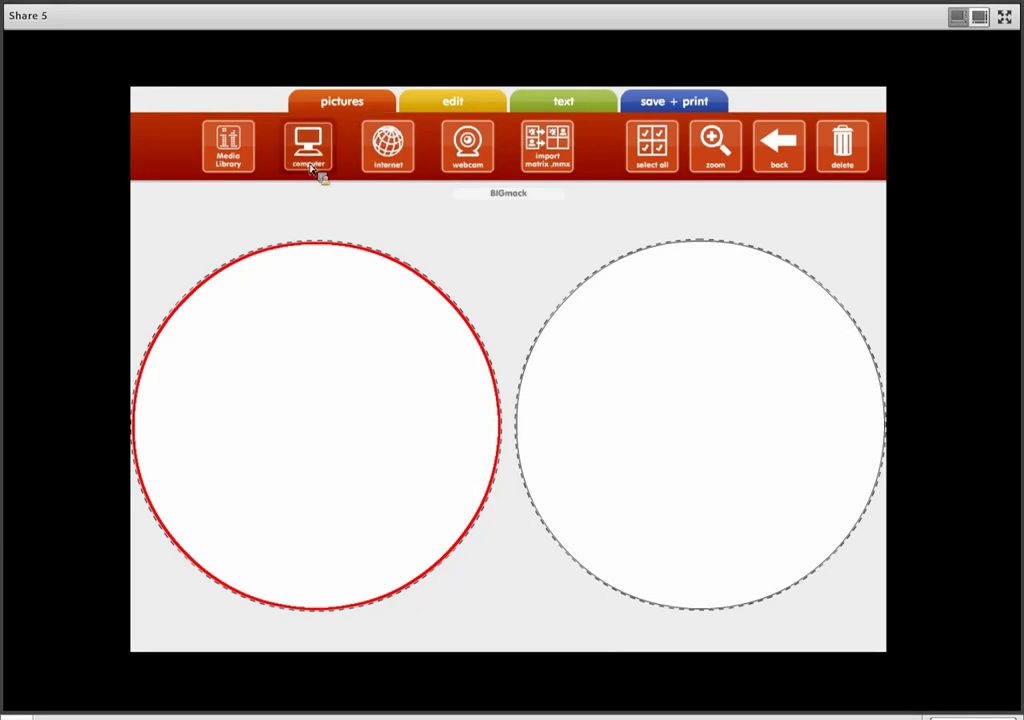
Search the Media Library for "merry christmas" and insert the Christmas symbol with Santa and the tree into the first circle.
left_click(229, 158)
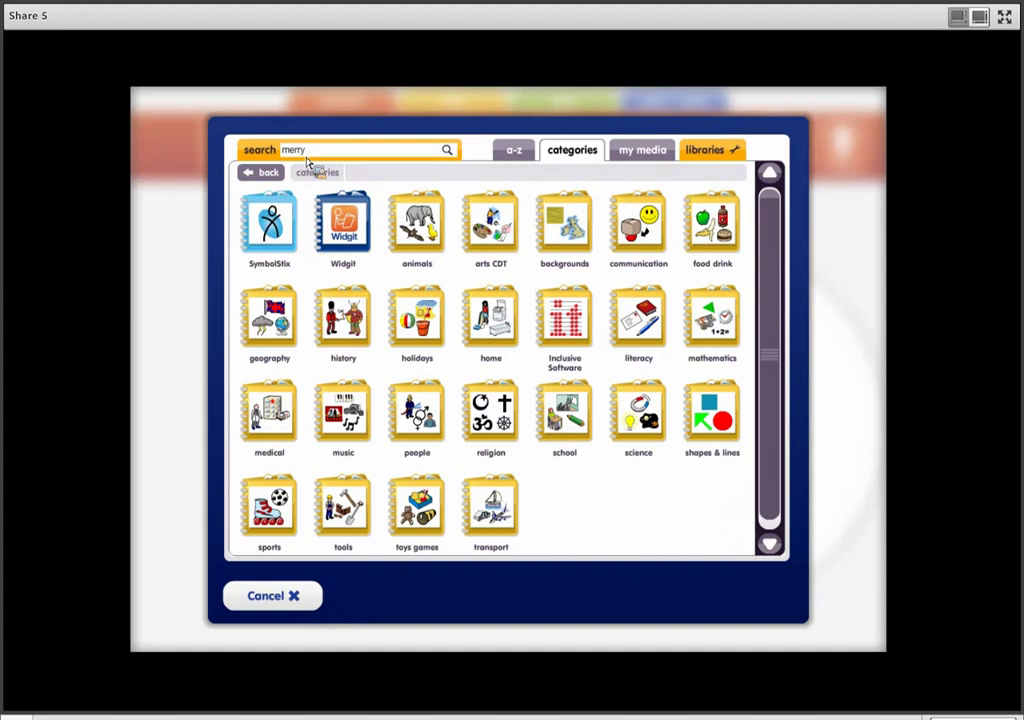
type("ch")
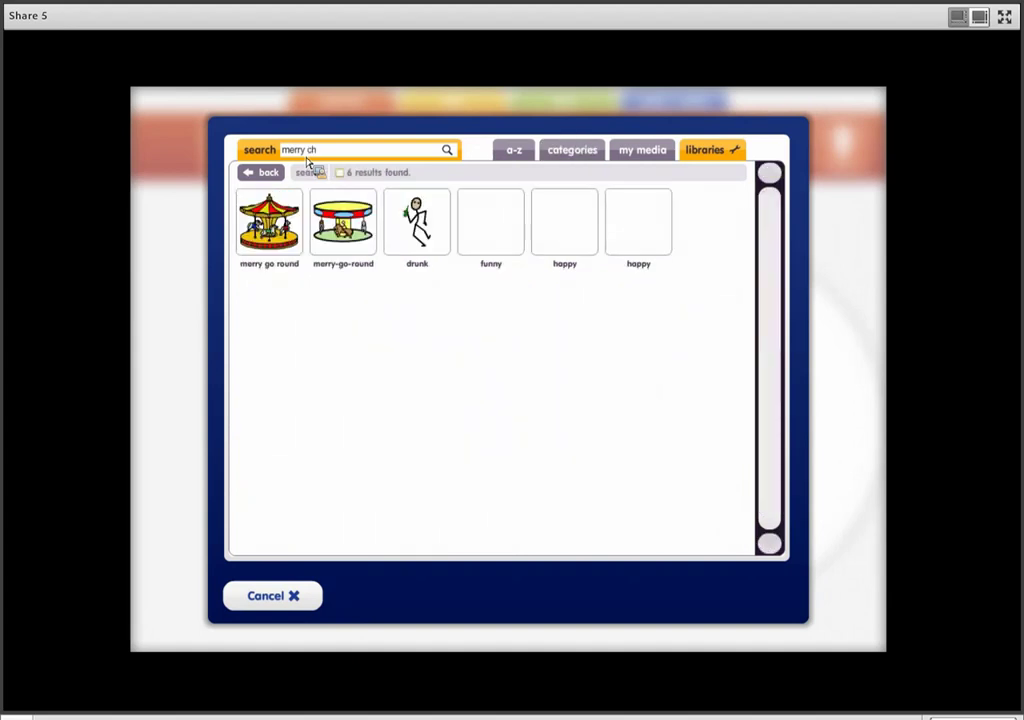
type("ristmas")
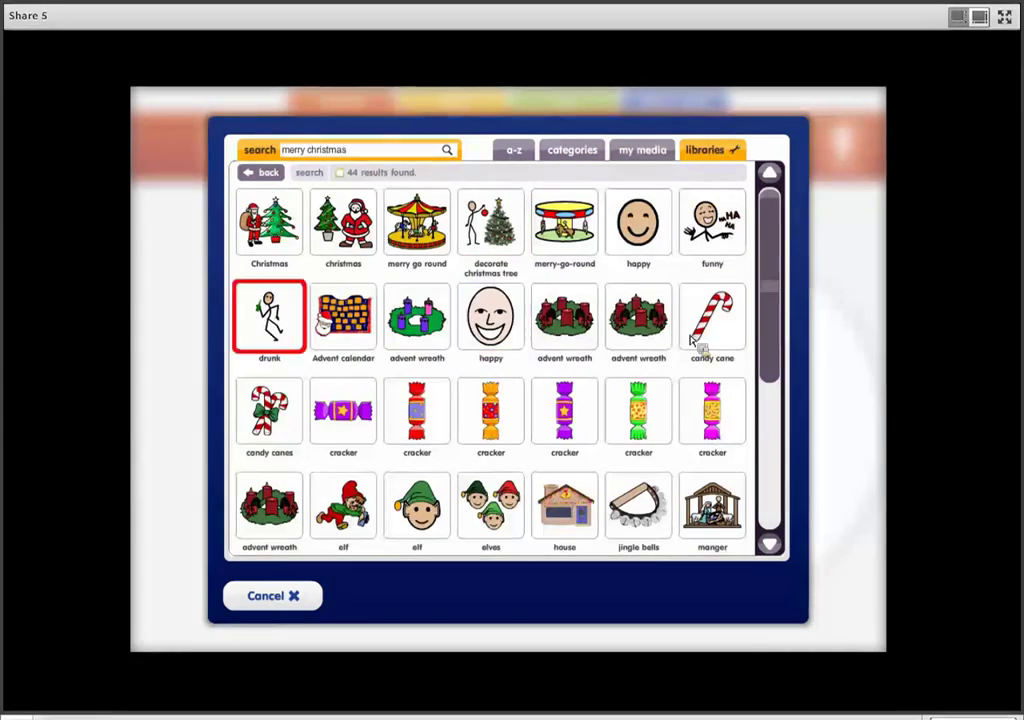
key("space")
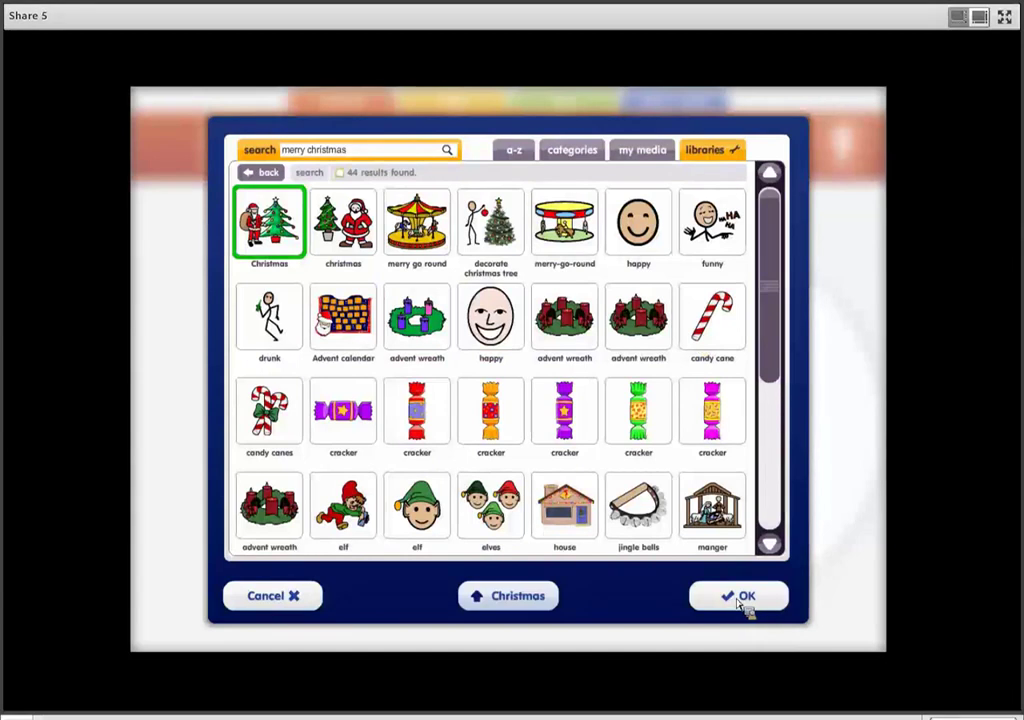
key("space")
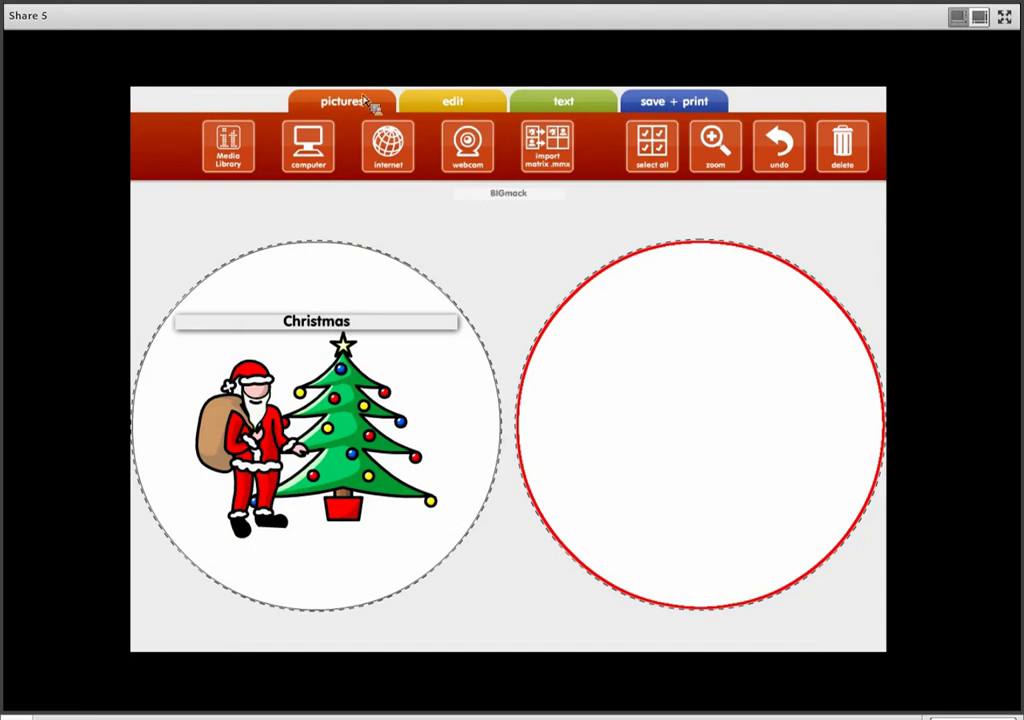
Duplicate the first circle's Christmas picture and caption into the empty second circle.
left_click(445, 103)
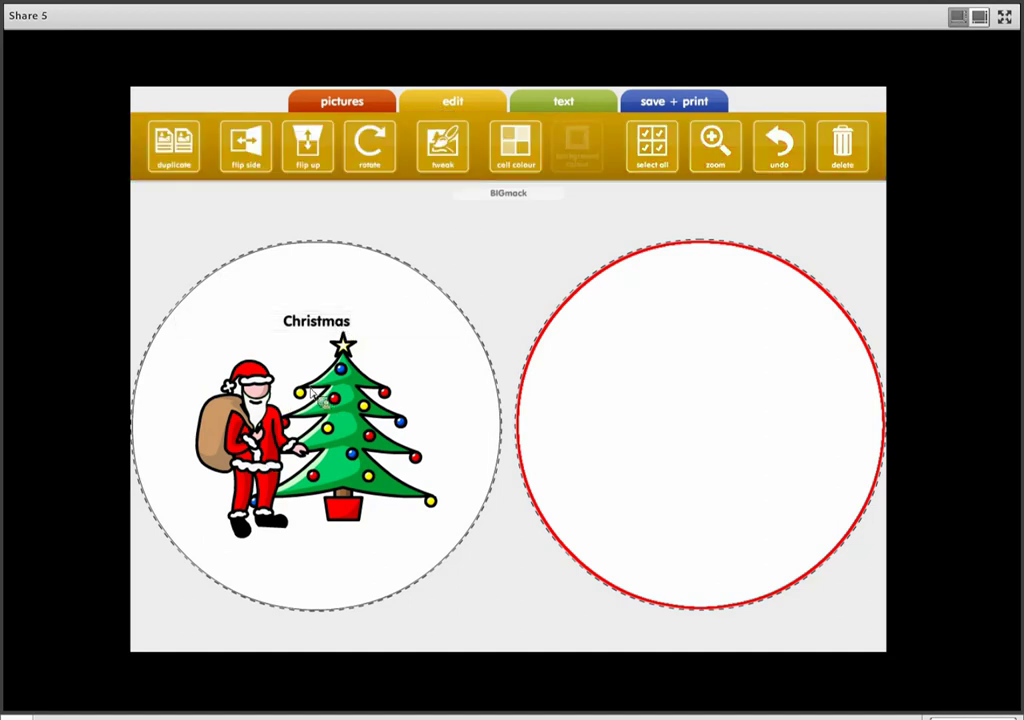
left_click(185, 153)
left_click(188, 163)
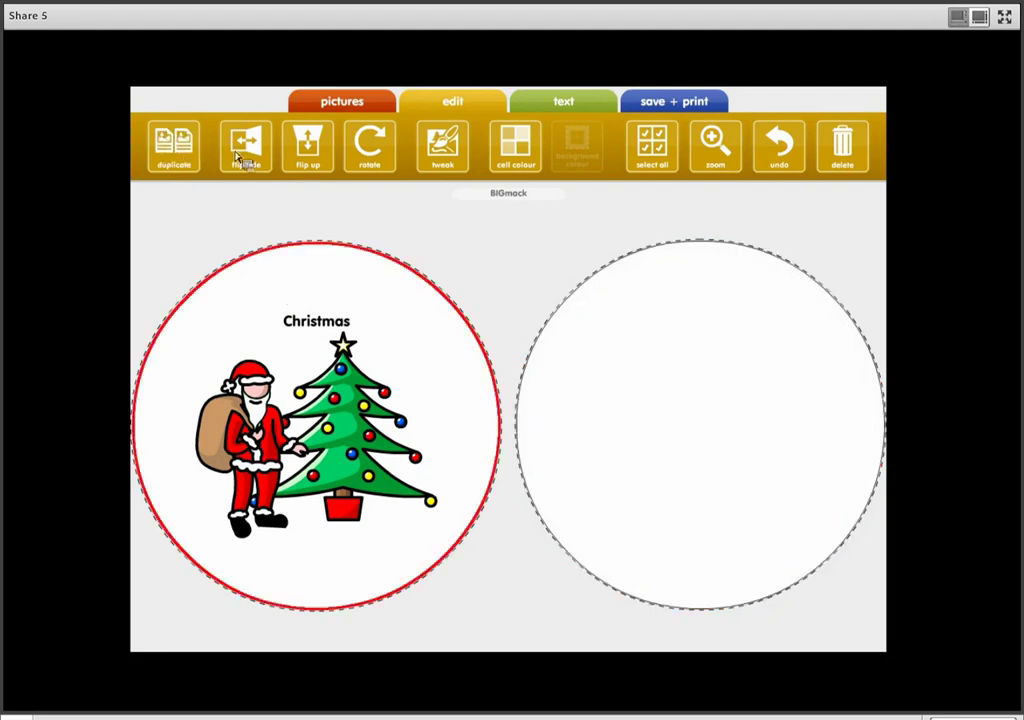
Try flipping the duplicated picture sideways and vertically, and rotate it several times.
left_click(247, 146)
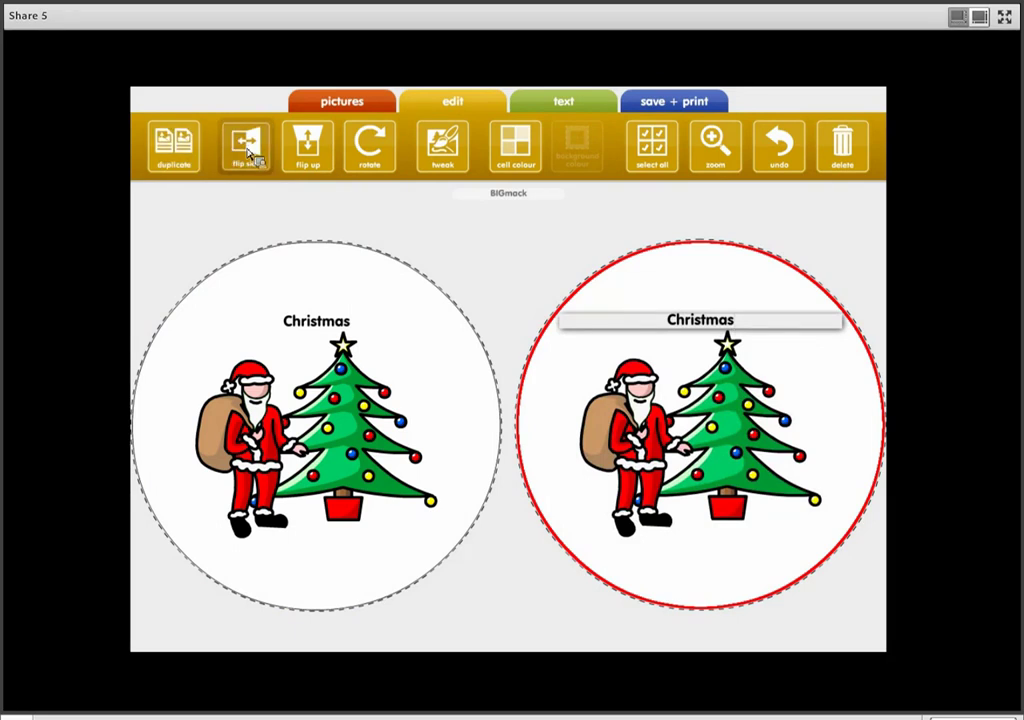
left_click(320, 150)
left_click(370, 146)
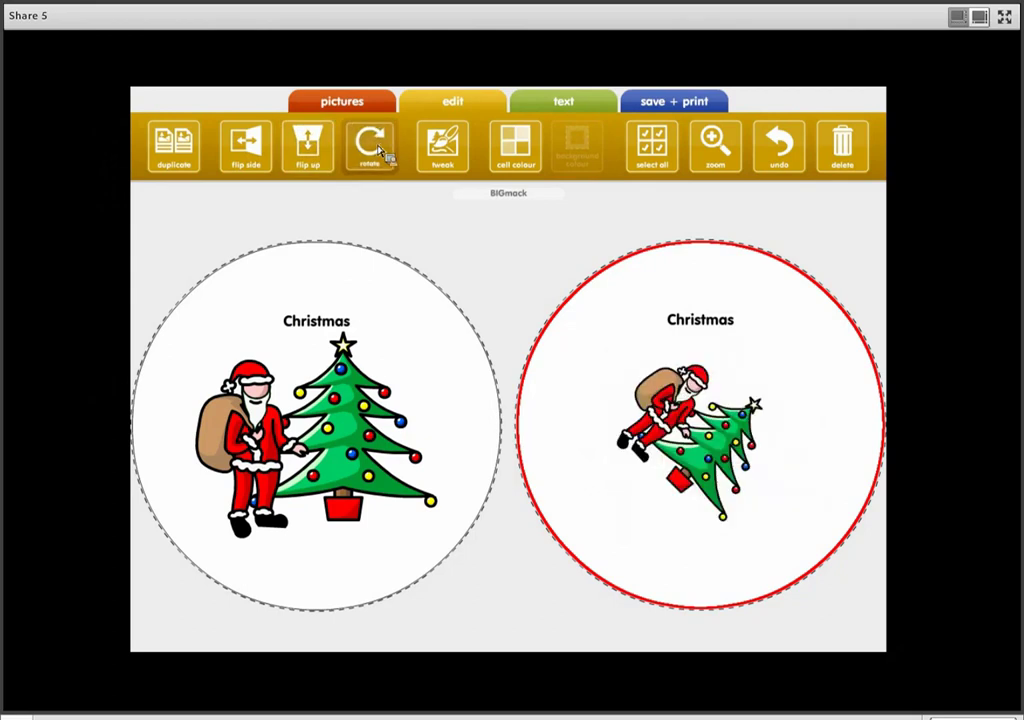
left_click(376, 148)
left_click(376, 148)
left_click(380, 150)
left_click(382, 155)
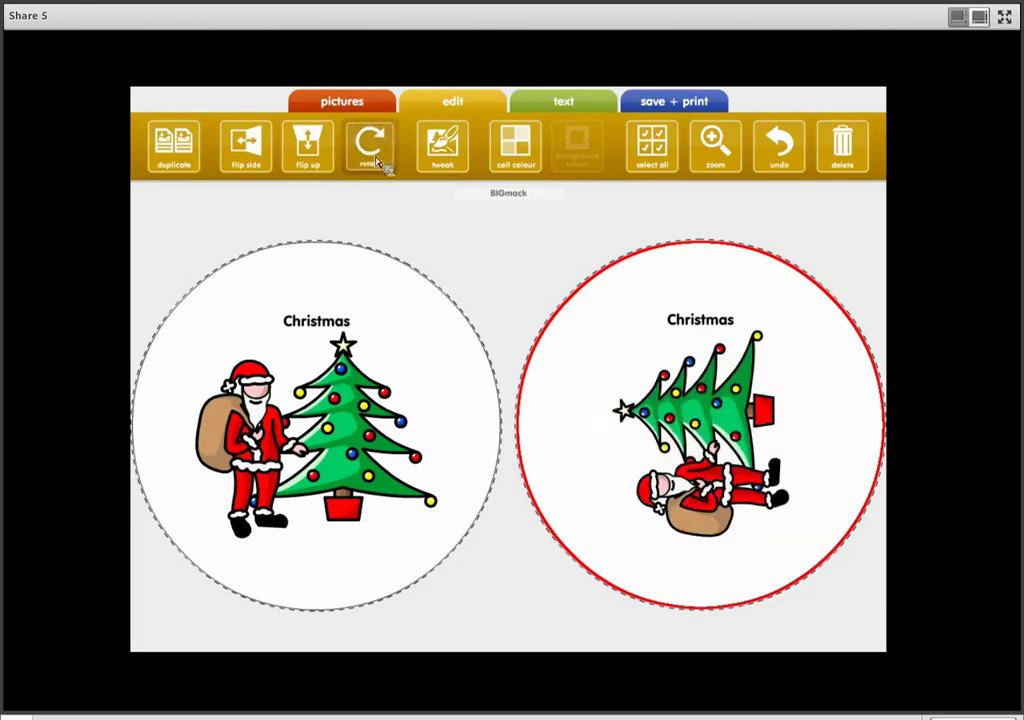
Tweak the second circle's picture by drawing facial features on Santa with the pen, and apply the edit.
left_click(447, 150)
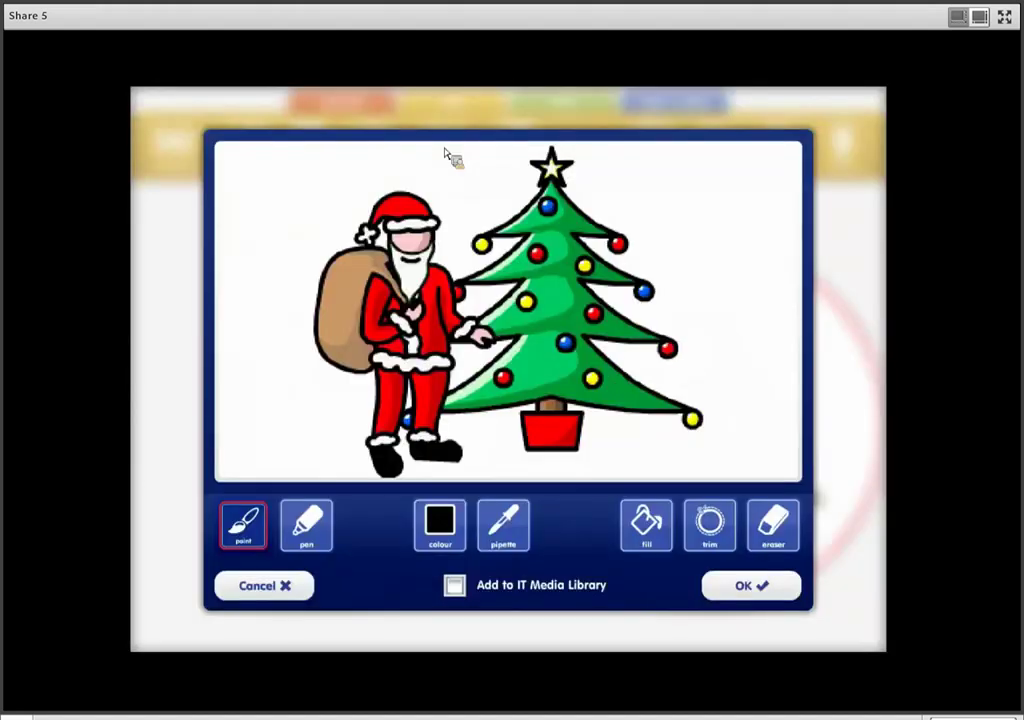
left_click(310, 522)
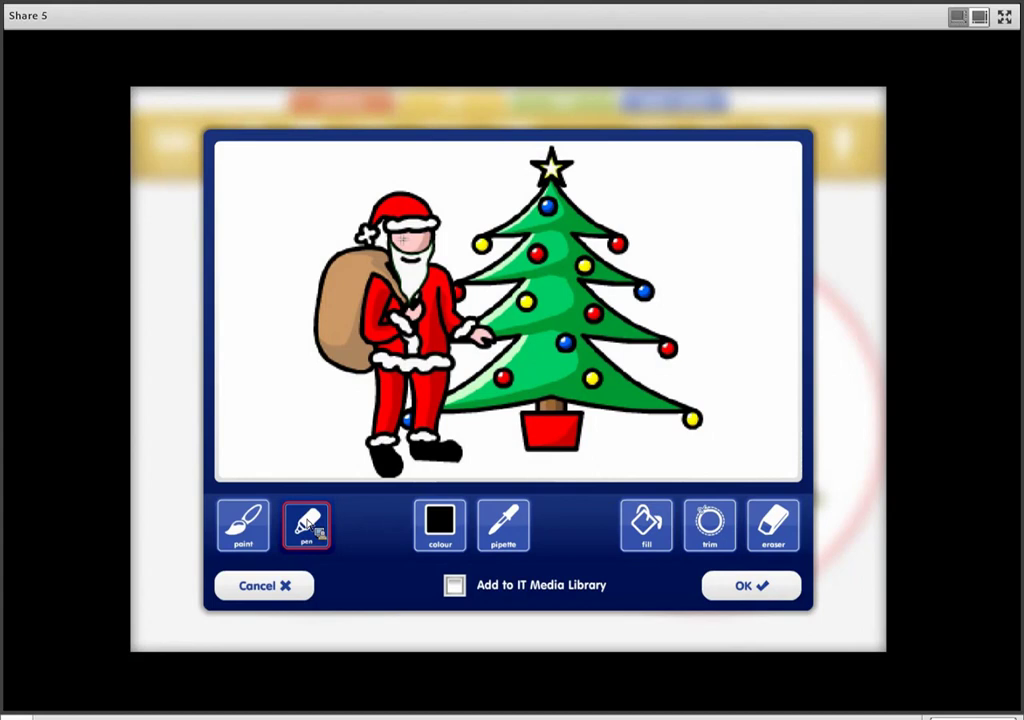
left_click(750, 586)
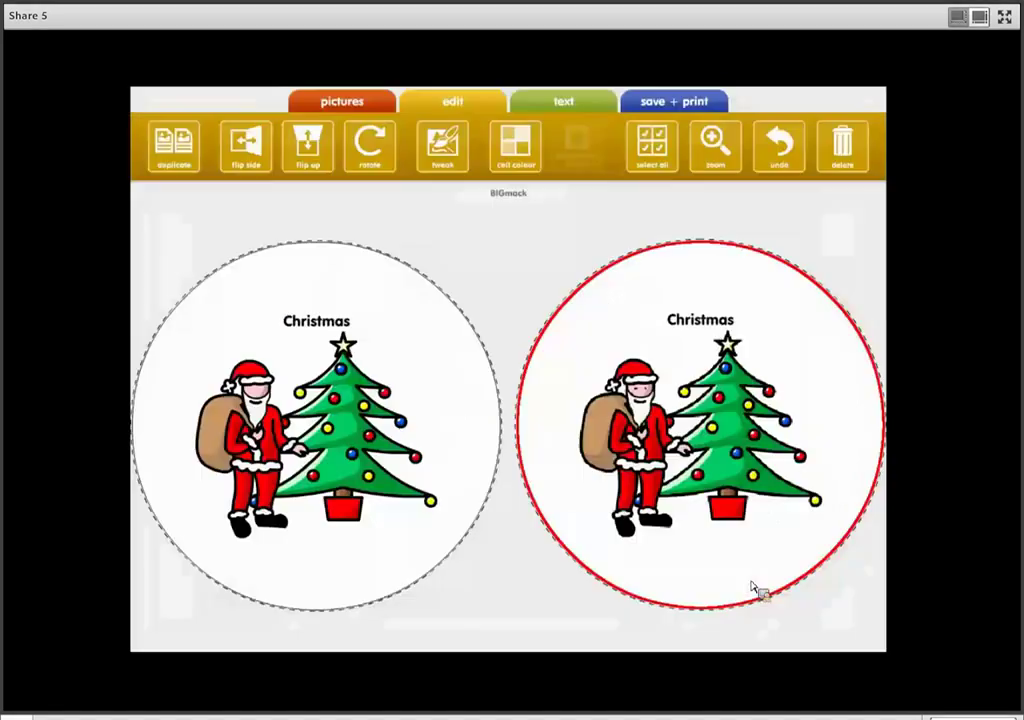
Enlarge the Christmas caption text in the second circle.
left_click(571, 98)
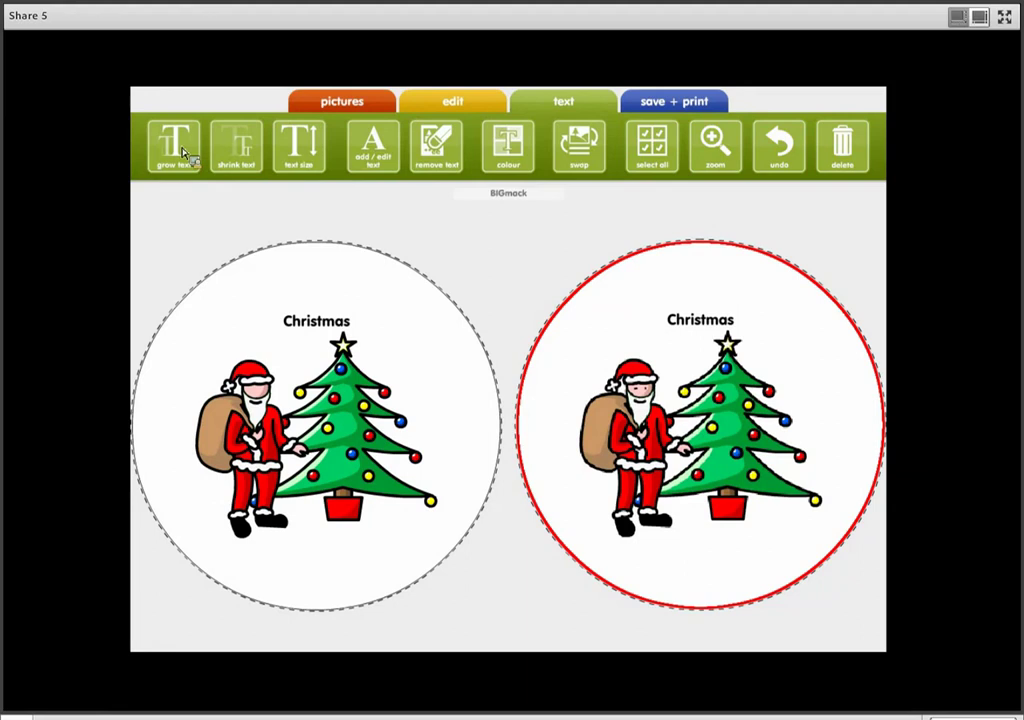
left_click(184, 151)
left_click(186, 153)
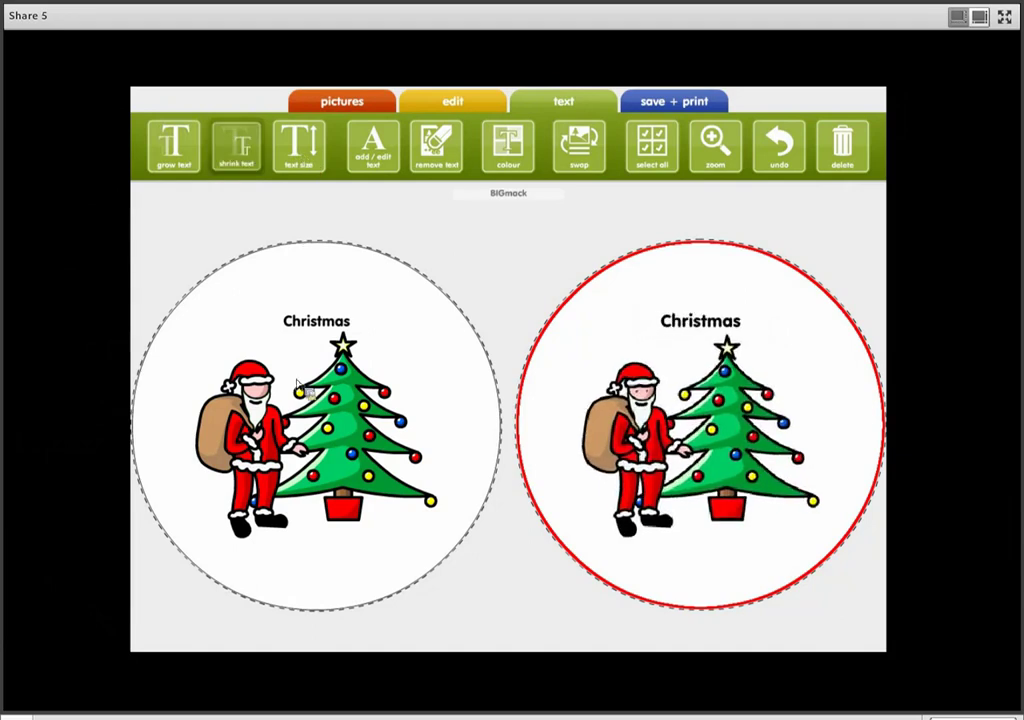
left_click(299, 148)
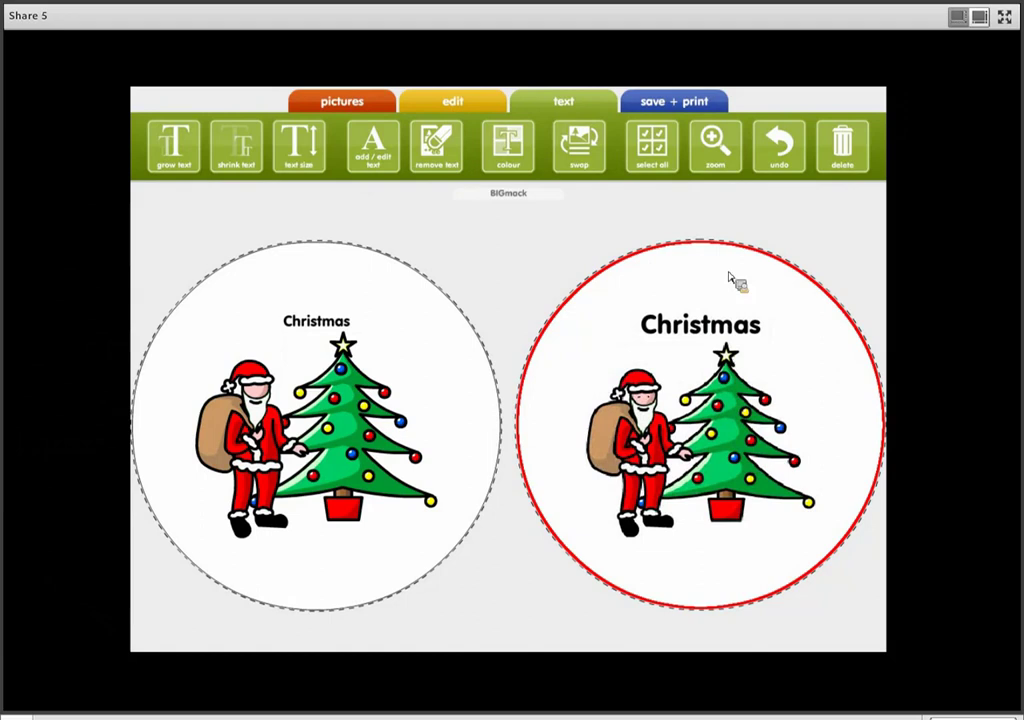
Replace the second circle's caption with "Merry Christmas!".
left_click(766, 345)
left_click(772, 345)
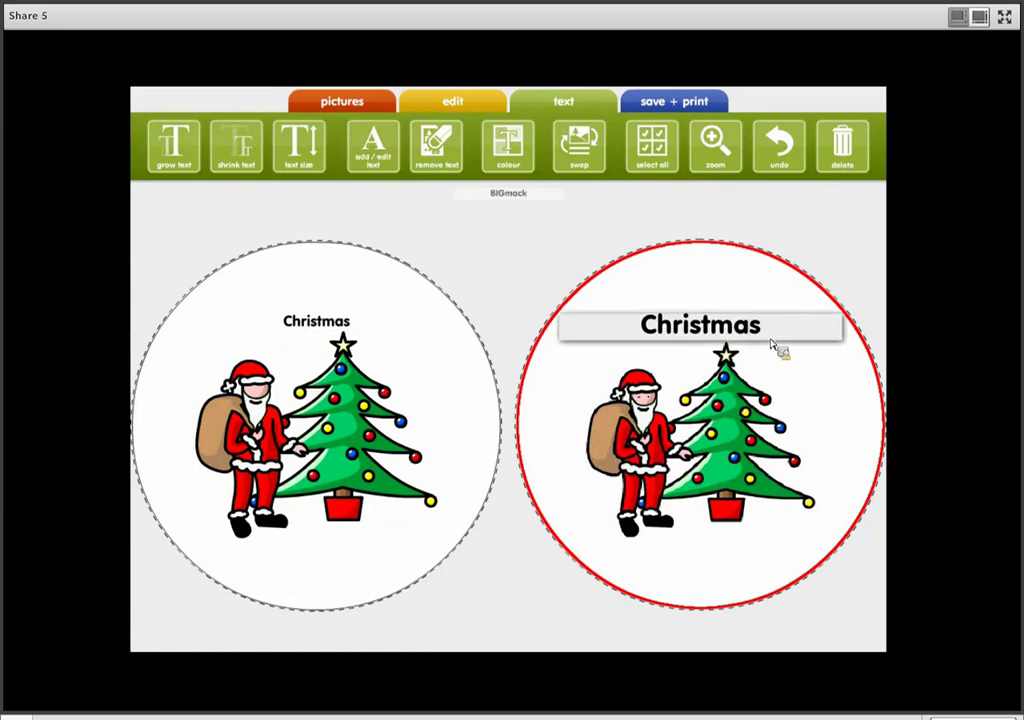
key("BackSpace")
key("BackSpace")
key("BackSpace")
key("BackSpace")
key("BackSpace")
key("BackSpace")
key("BackSpace")
key("BackSpace")
key("BackSpace")
type("M")
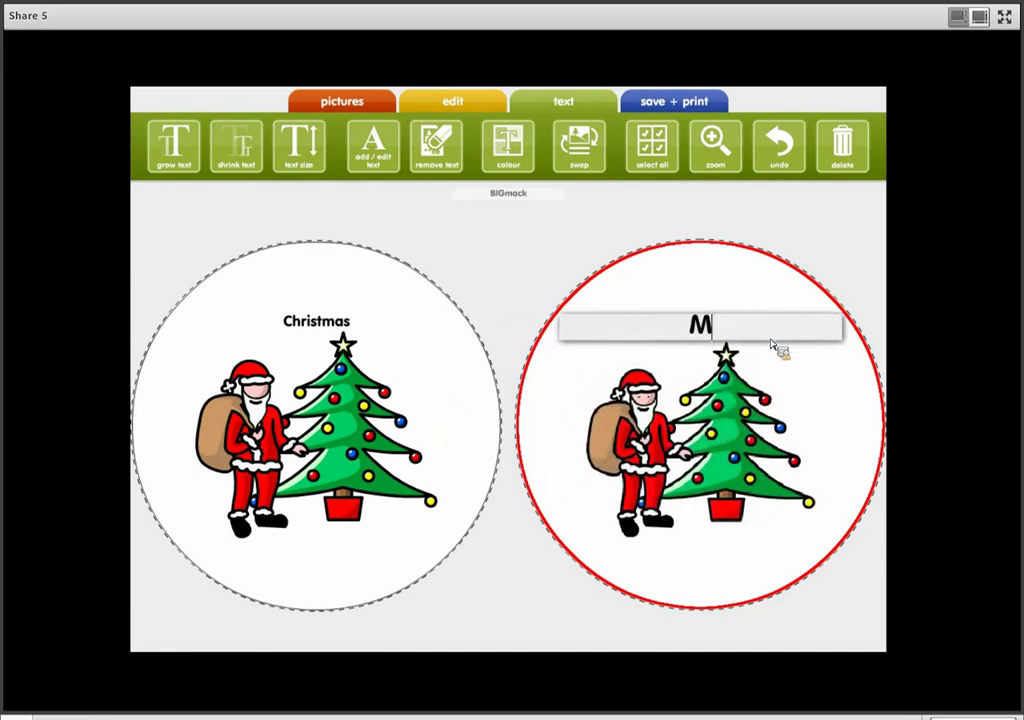
type("erry Christmas!")
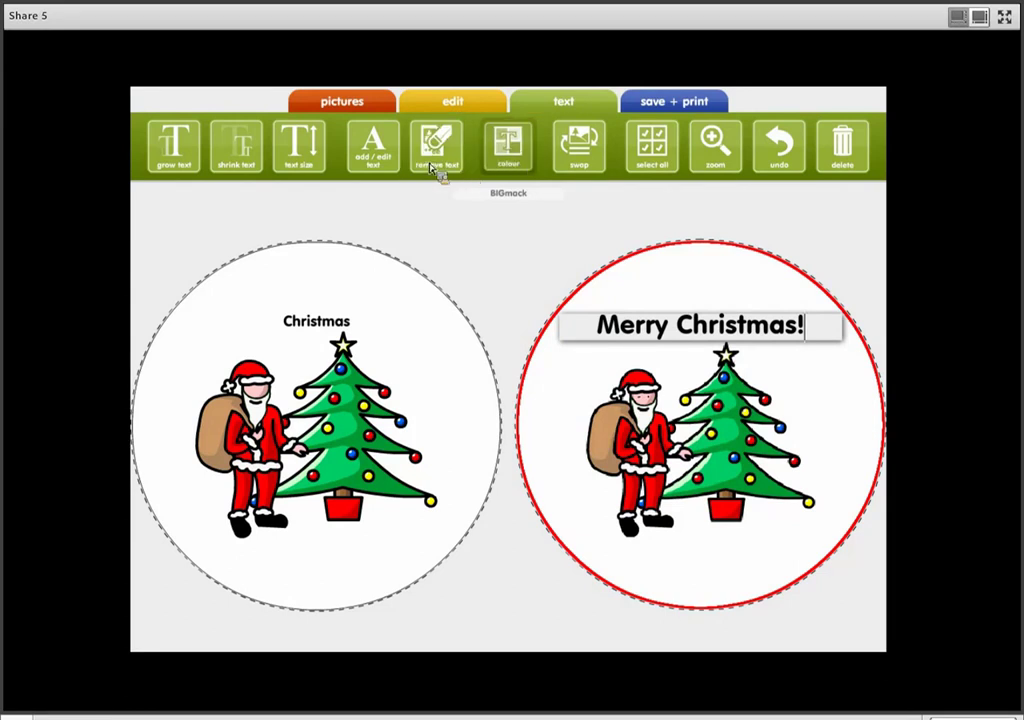
Remove the "Merry Christmas!" caption and undo the removal.
left_click(436, 168)
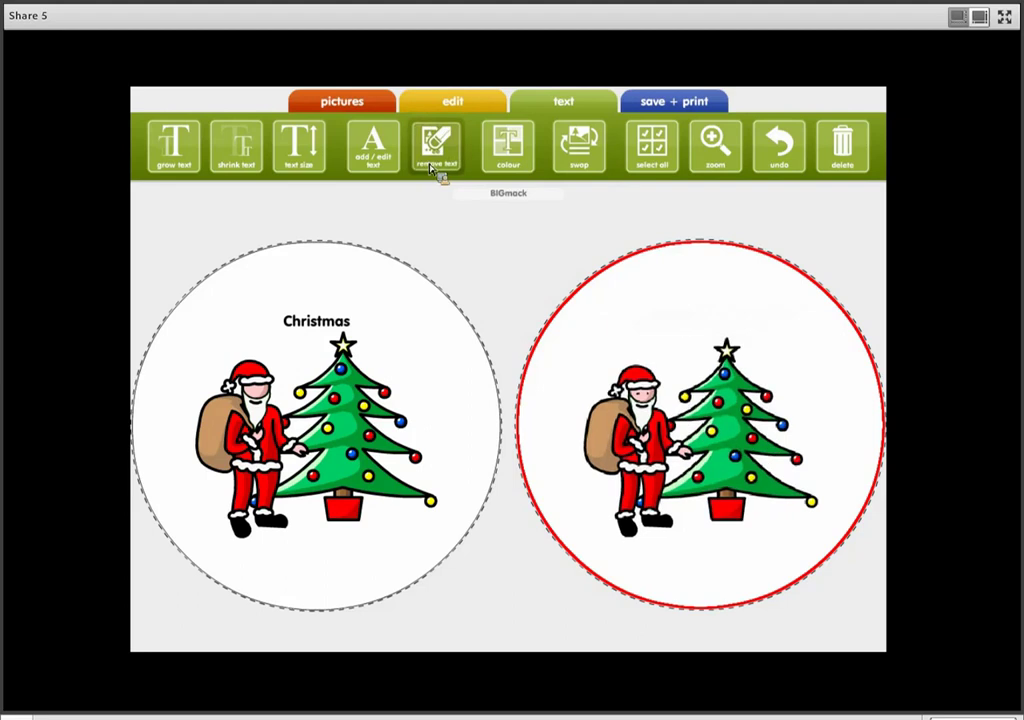
left_click(785, 155)
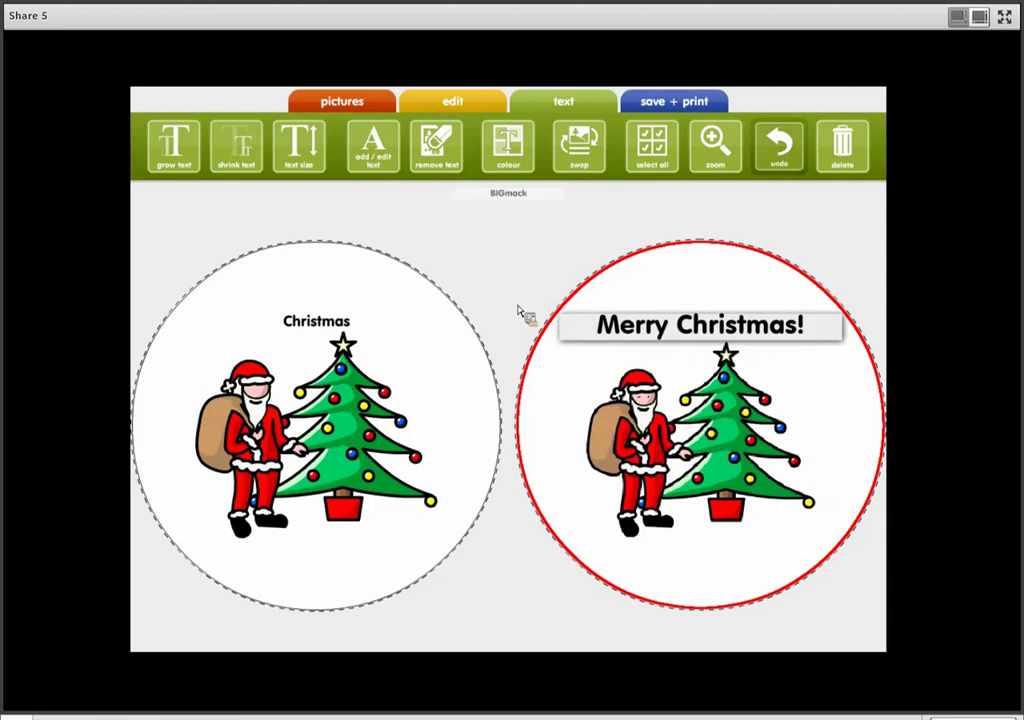
Set the second circle's cell colour to dark grey and its text colour to yellow.
key("space")
left_click(416, 293)
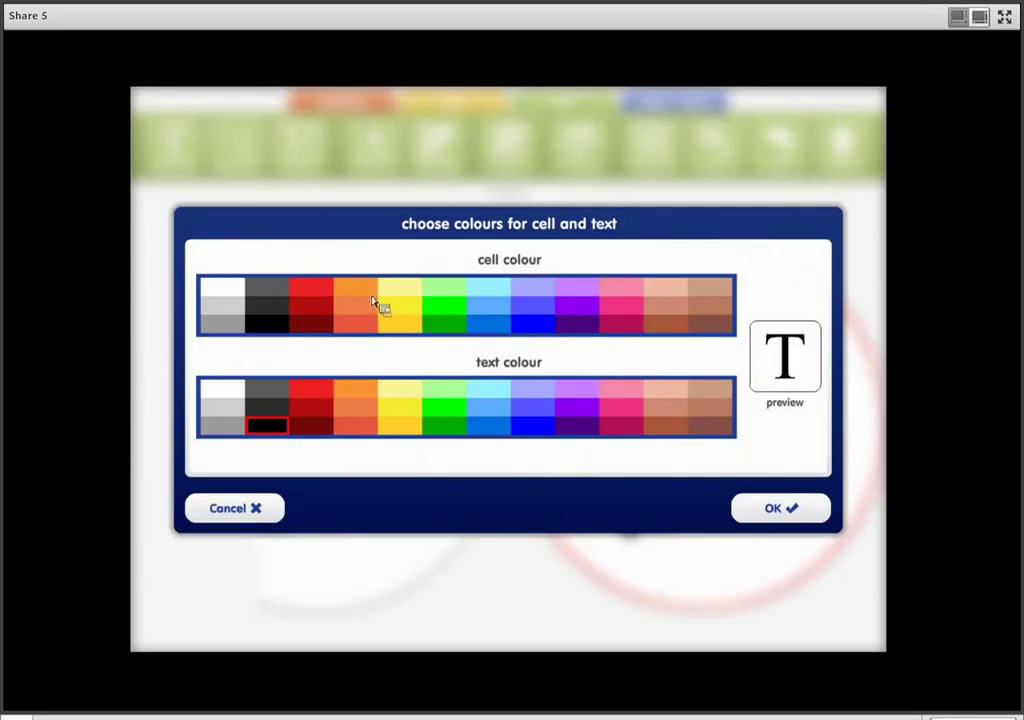
left_click(276, 292)
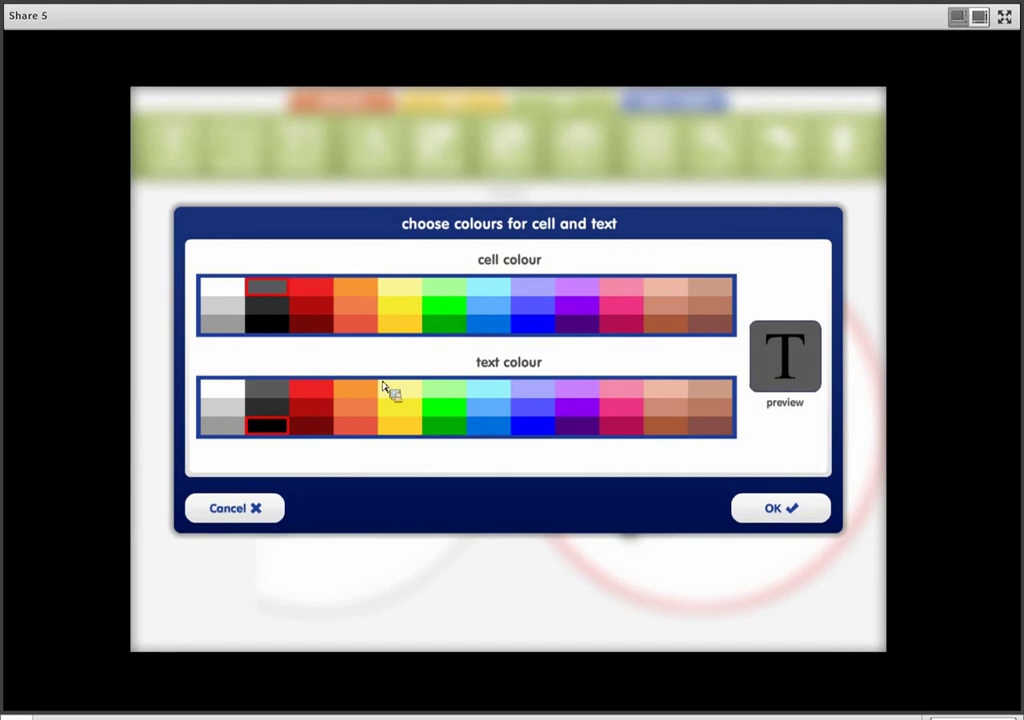
left_click(400, 407)
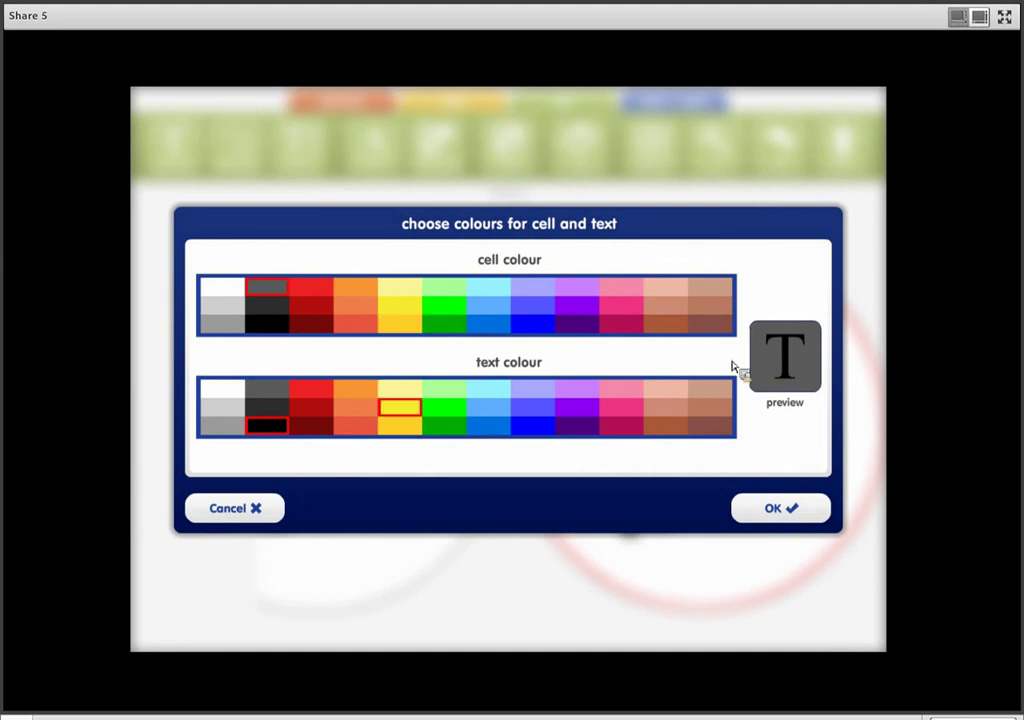
left_click(803, 515)
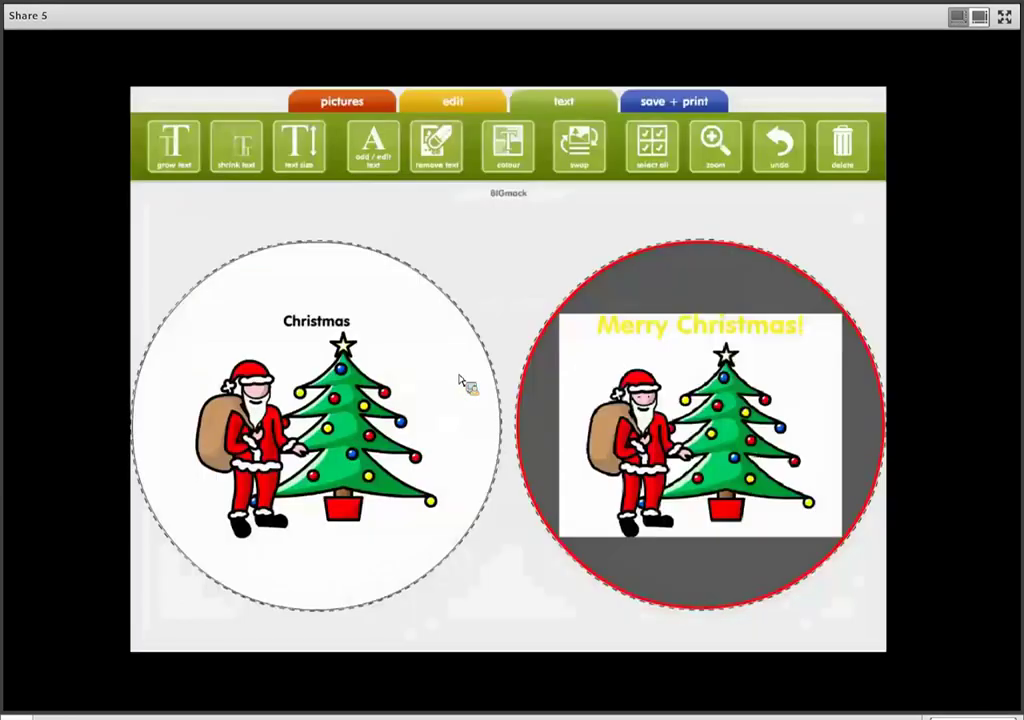
Swap the second circle's caption and picture so that "Merry Christmas!" sits below the picture.
left_click(588, 166)
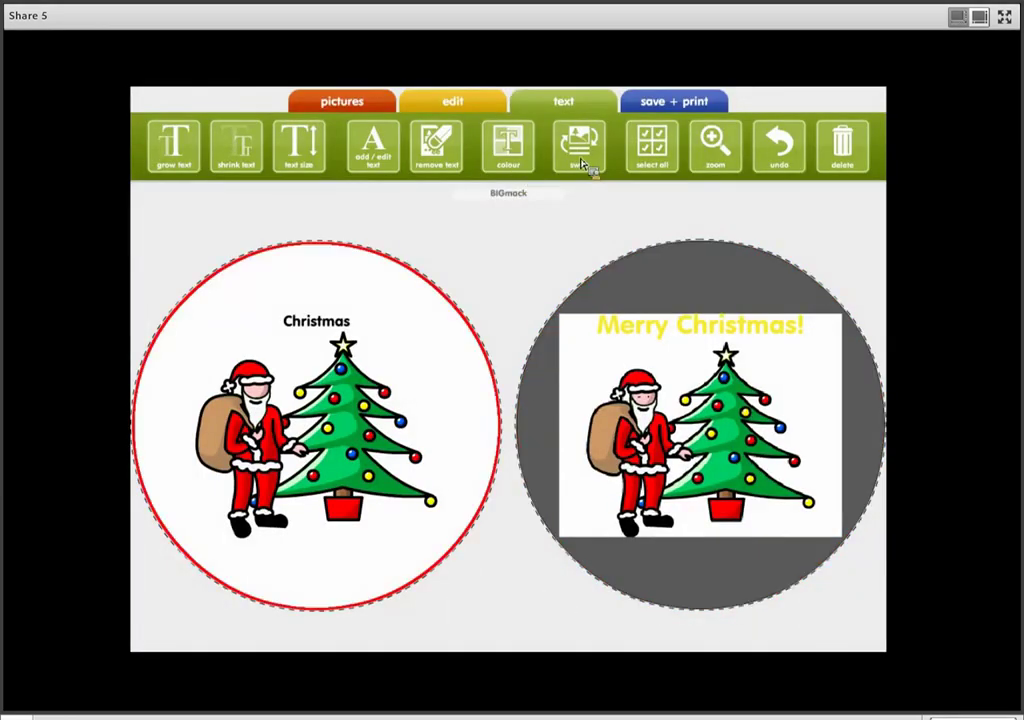
left_click(590, 166)
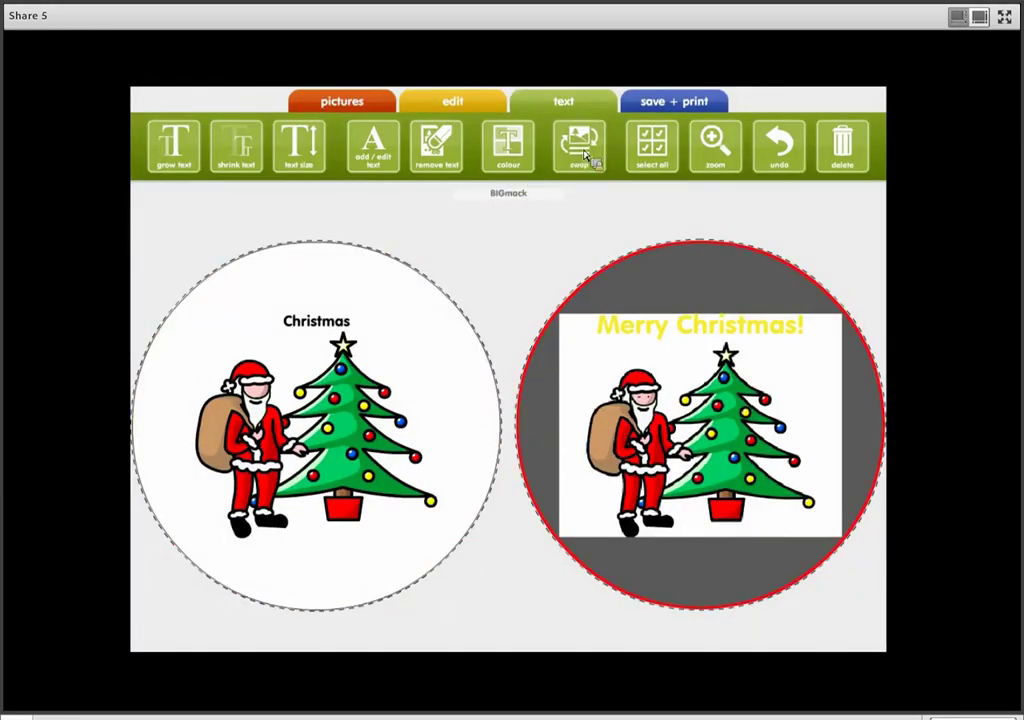
left_click(586, 153)
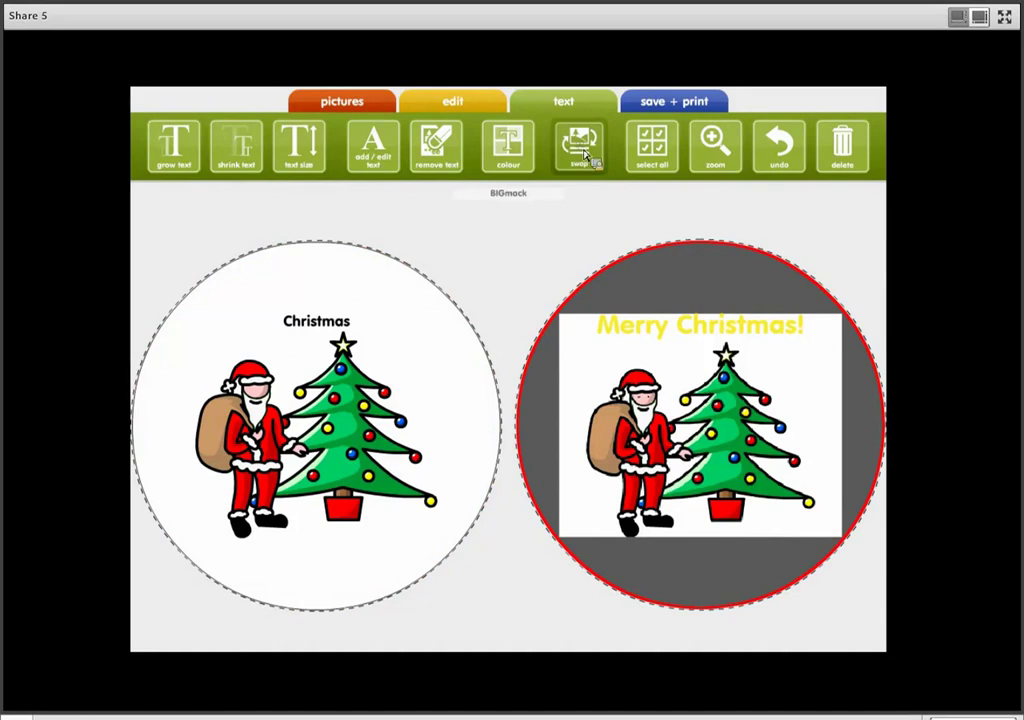
left_click(586, 153)
left_click(599, 153)
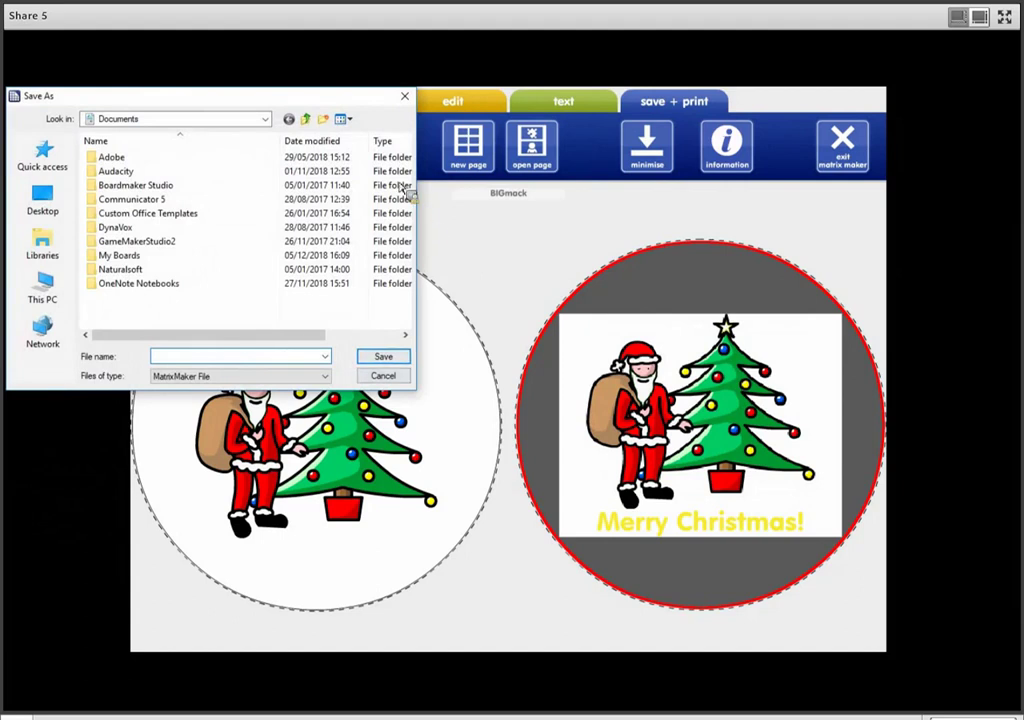
Cancel saving the page and exit Matrix Maker, discarding the BIGmack page.
key("Escape")
left_click(850, 165)
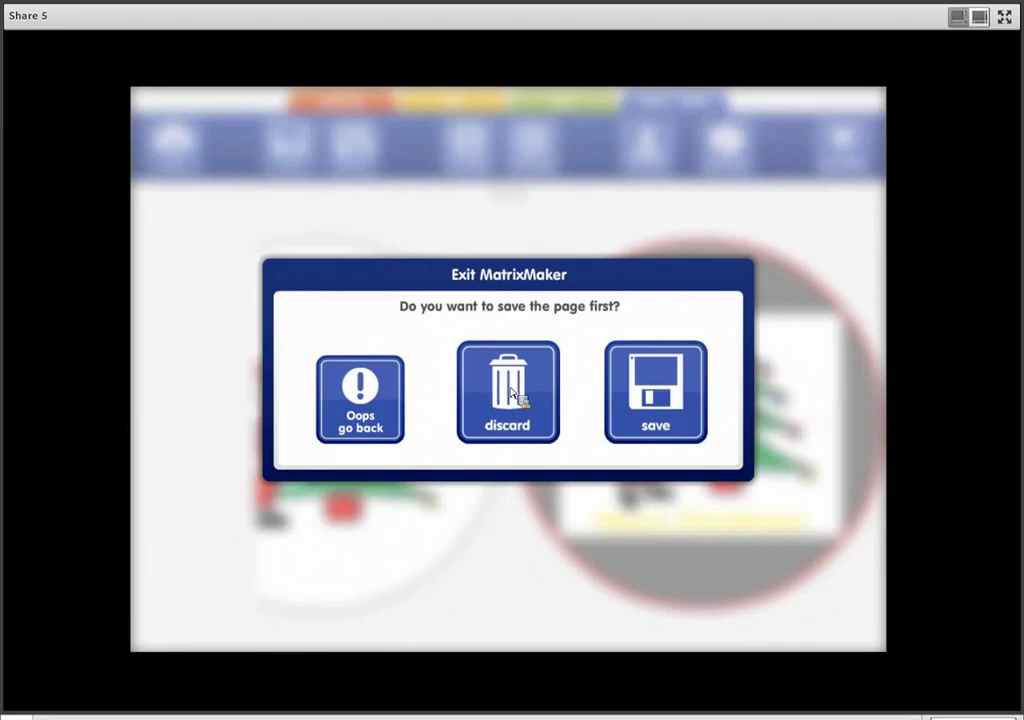
left_click(512, 393)
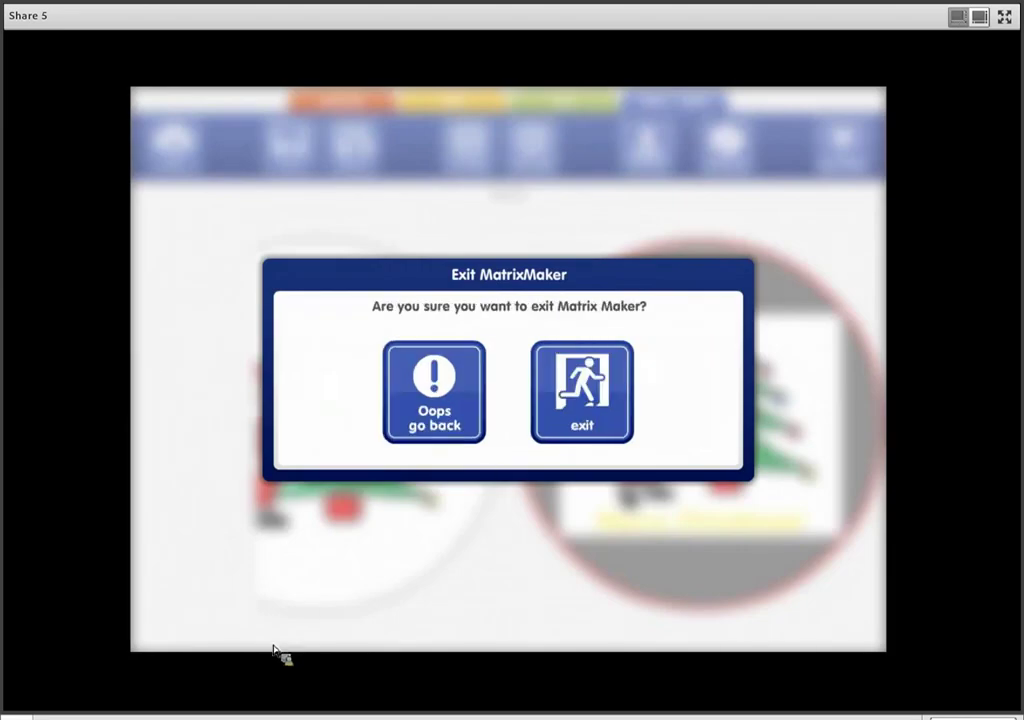
key("Return")
Switch to Chrome and open the Symbols for All home page.
left_click(172, 641)
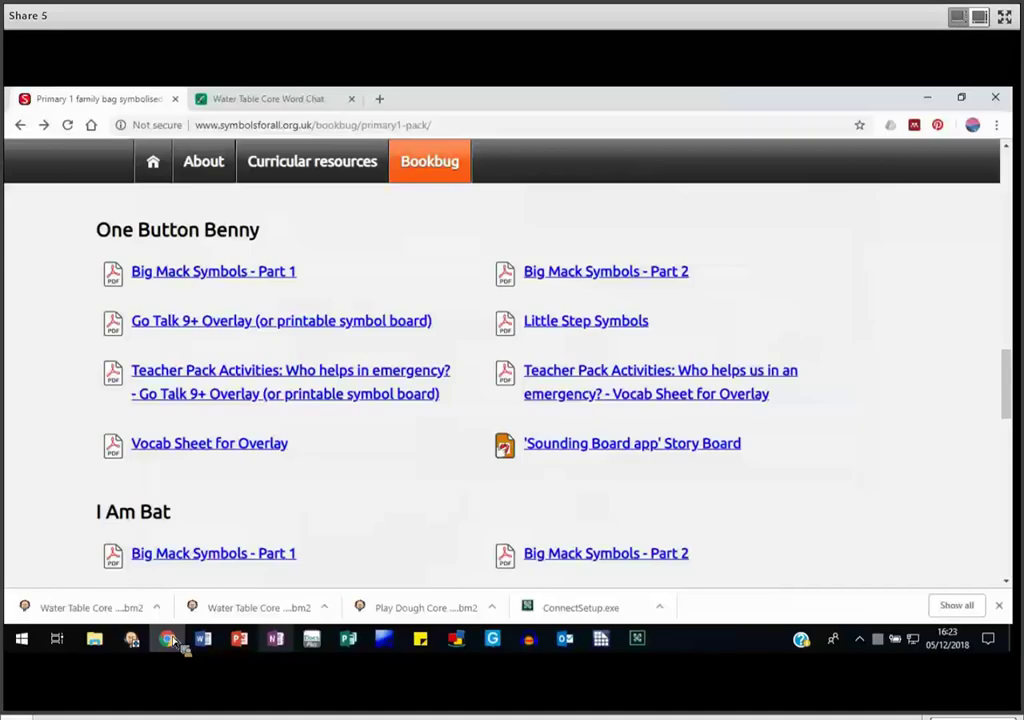
left_click(172, 641)
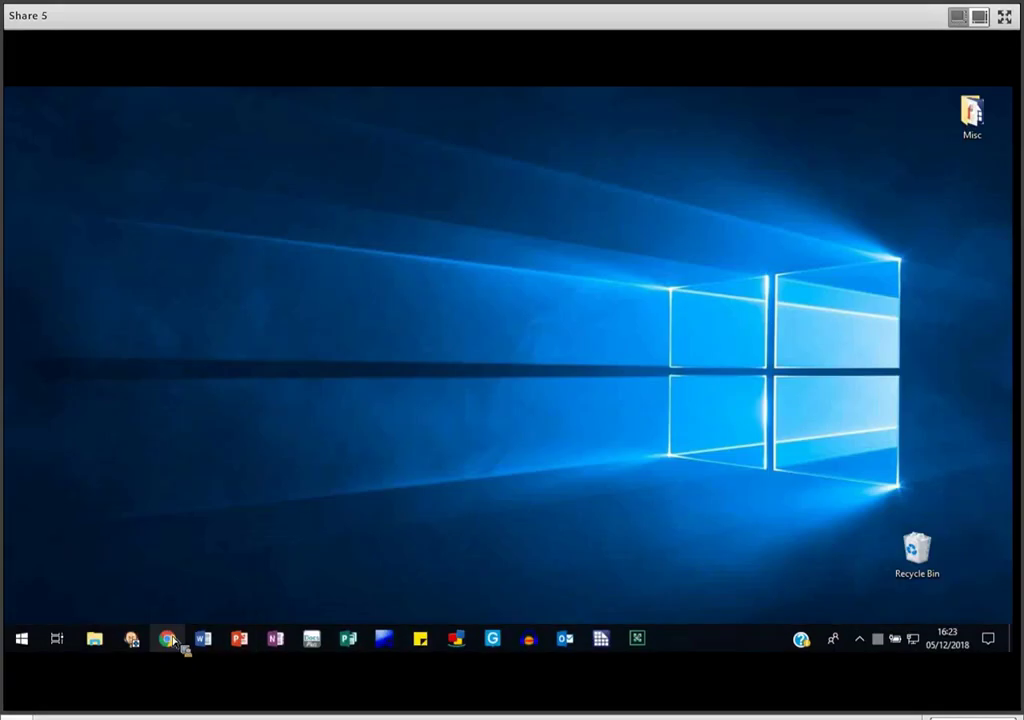
left_click(172, 641)
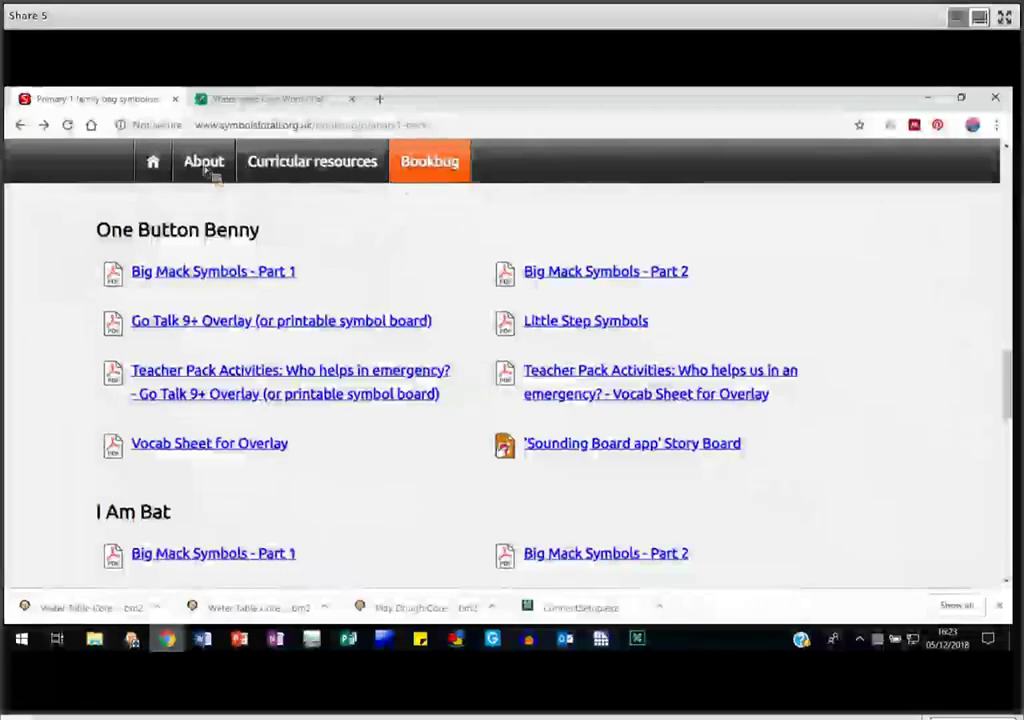
left_click(155, 164)
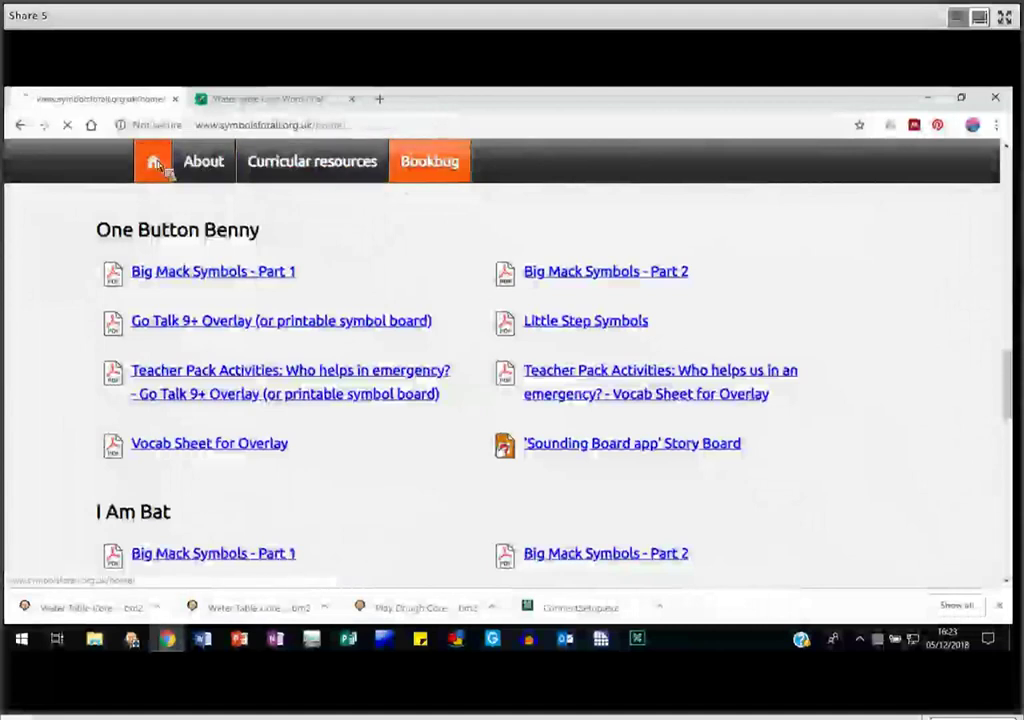